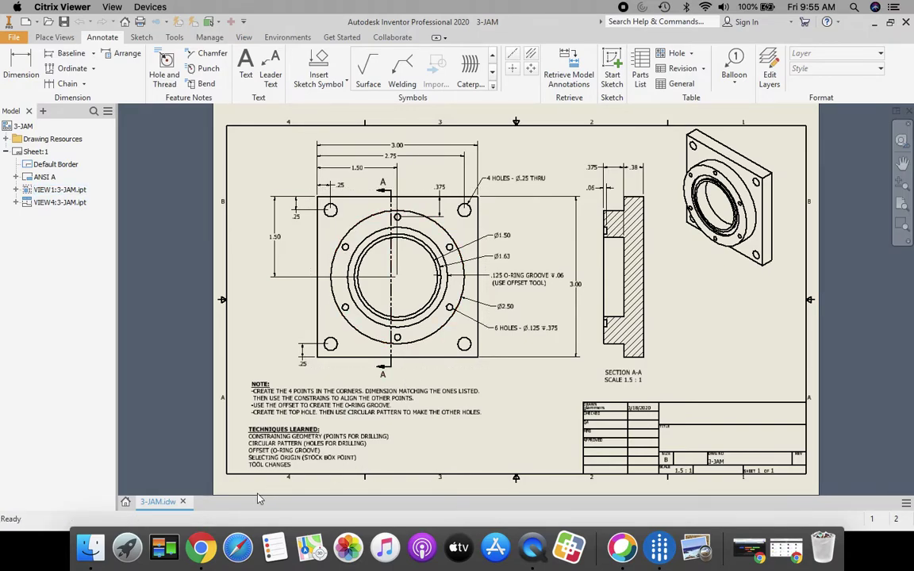
Read the notes and techniques list on the 3-JAM drawing, including the corner points, O-ring offset and circular hole pattern
{"action": "scroll", "coordinate": [255, 492], "scroll_direction": "up", "scroll_amount": 3}
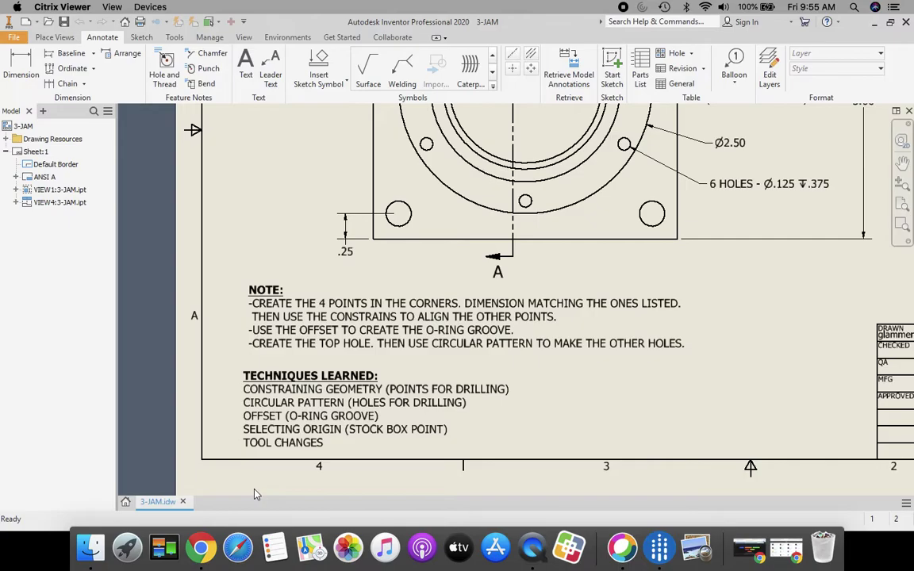
{"action": "scroll", "coordinate": [234, 486], "scroll_direction": "up", "scroll_amount": 3}
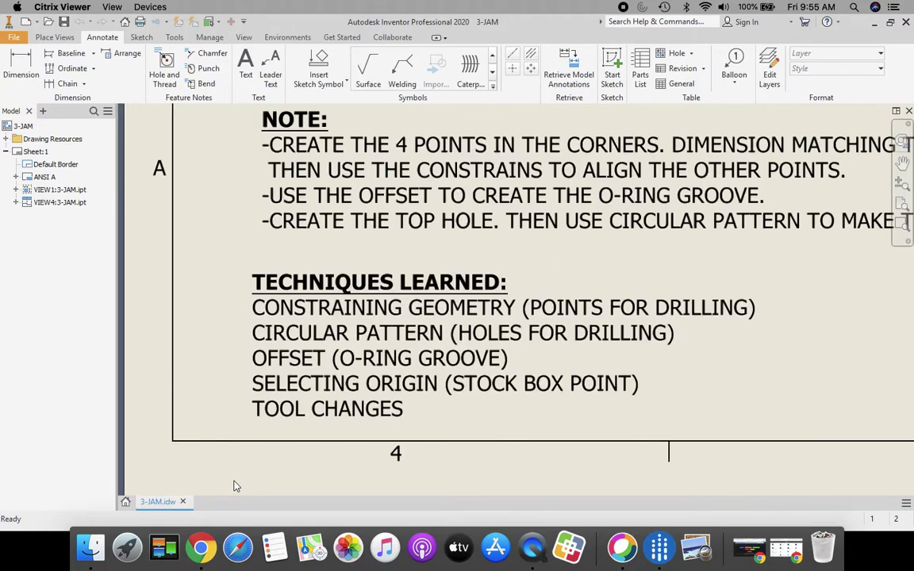
{"action": "middle_click_drag", "start_coordinate": [609, 399], "coordinate": [525, 422]}
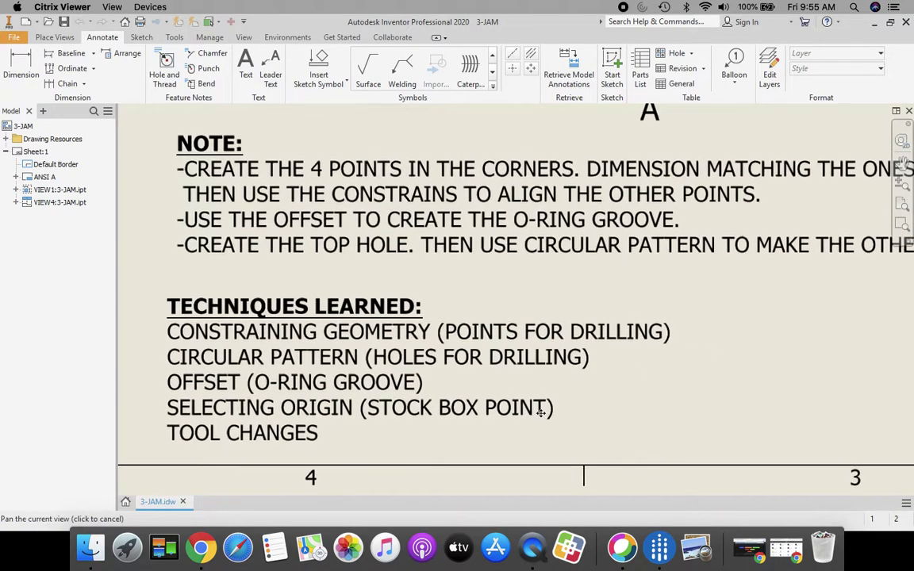
{"action": "scroll", "coordinate": [544, 401], "scroll_direction": "down", "scroll_amount": 3}
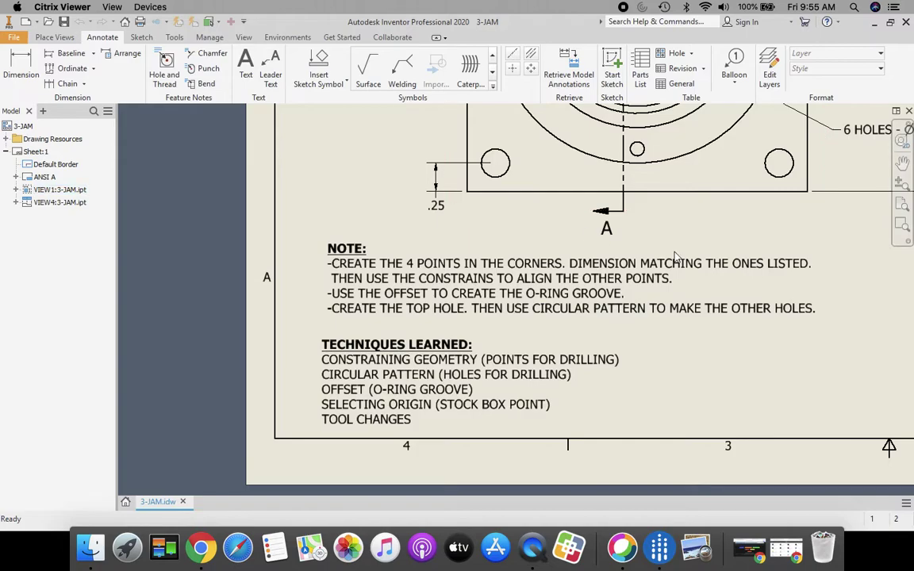
{"action": "left_click", "coordinate": [714, 263]}
{"action": "left_click", "coordinate": [902, 204]}
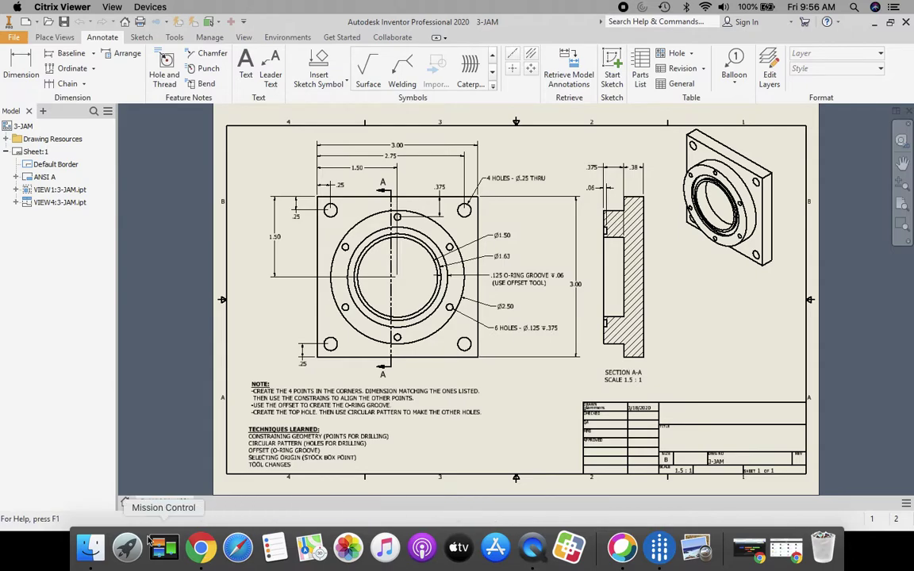
Create a new part from the Standard.ipt template
{"action": "left_click", "coordinate": [127, 503]}
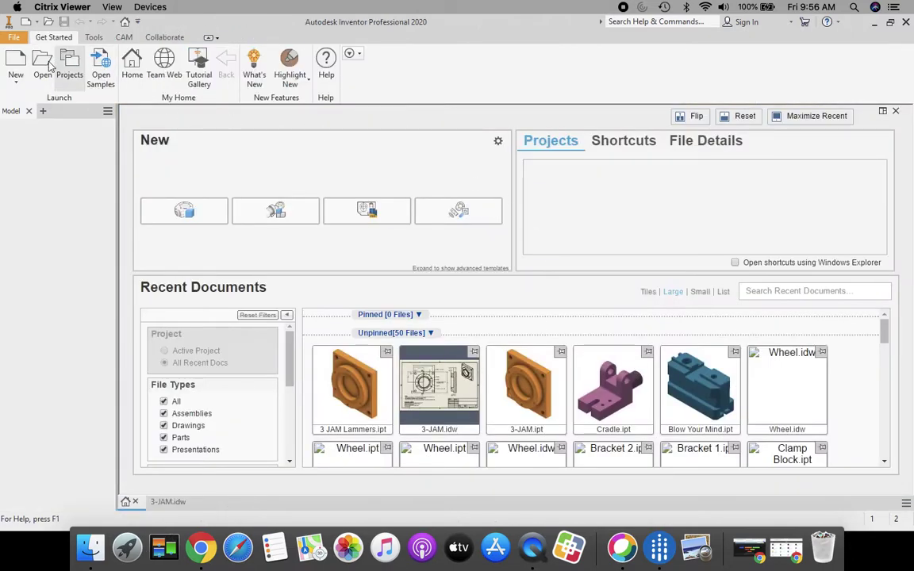
{"action": "left_click", "coordinate": [11, 62]}
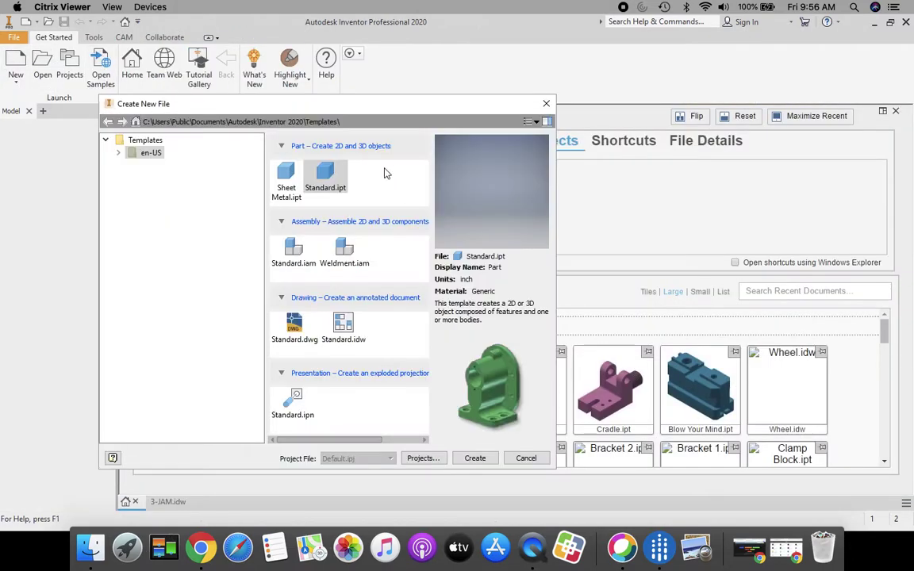
{"action": "left_click", "coordinate": [477, 457]}
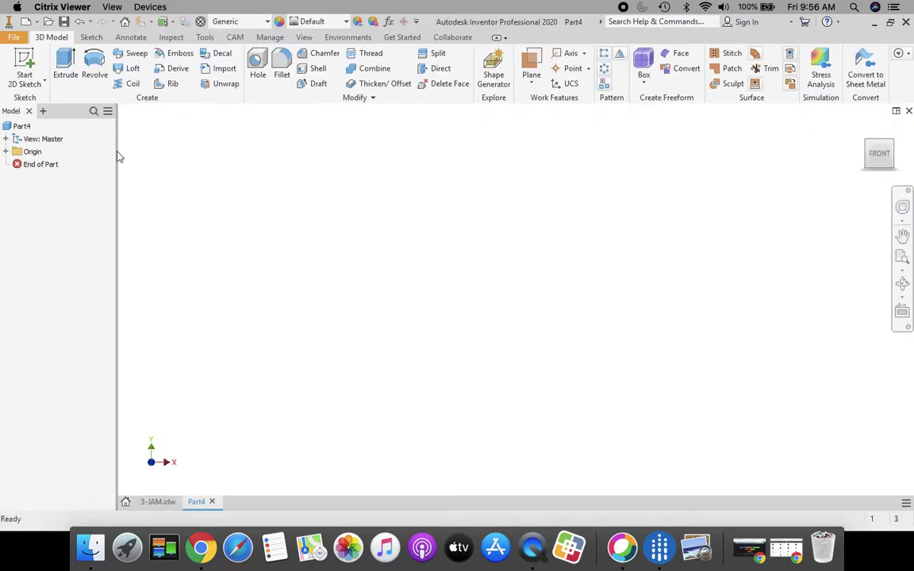
Sketch a 3 in by 3 in square on the front plane, starting from the origin, and finish the sketch
{"action": "left_click", "coordinate": [24, 65]}
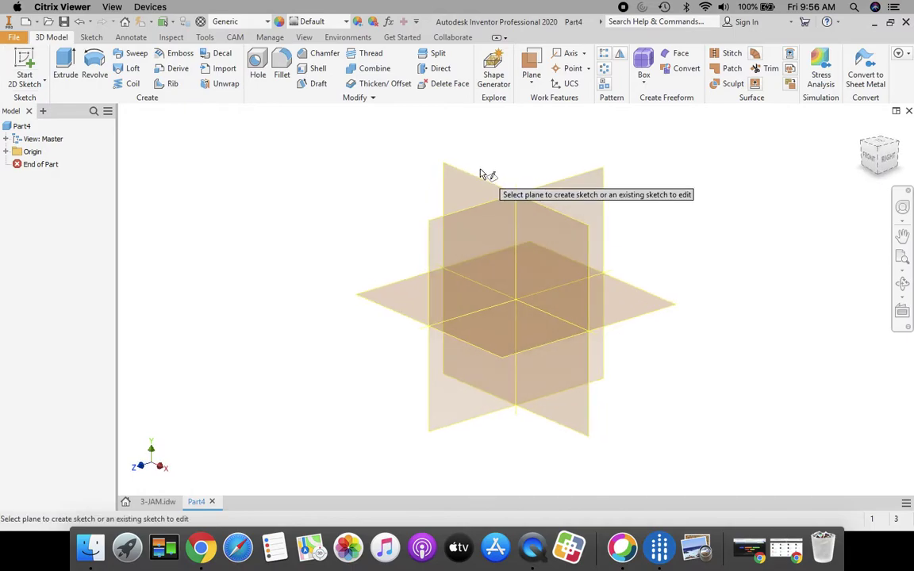
{"action": "left_click", "coordinate": [468, 184]}
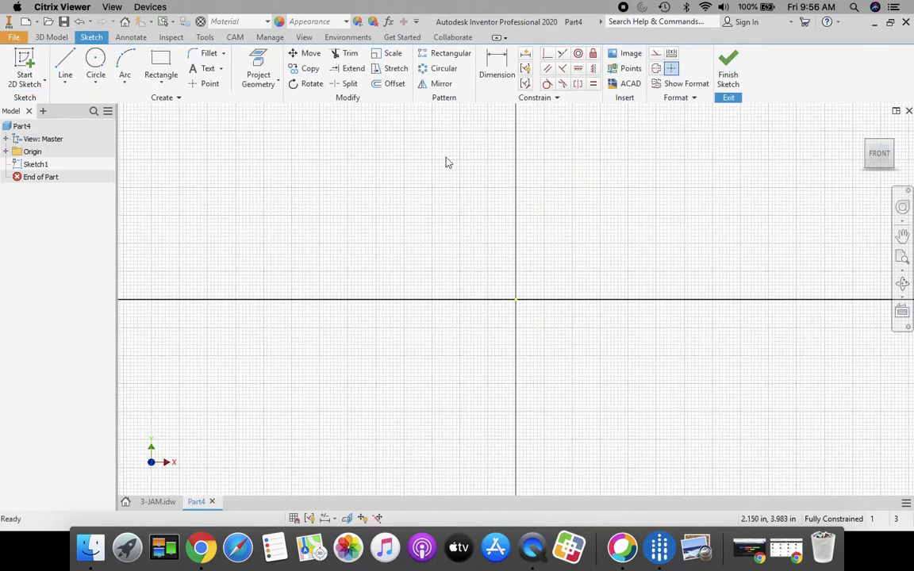
{"action": "left_click", "coordinate": [161, 62]}
{"action": "left_click", "coordinate": [515, 300]}
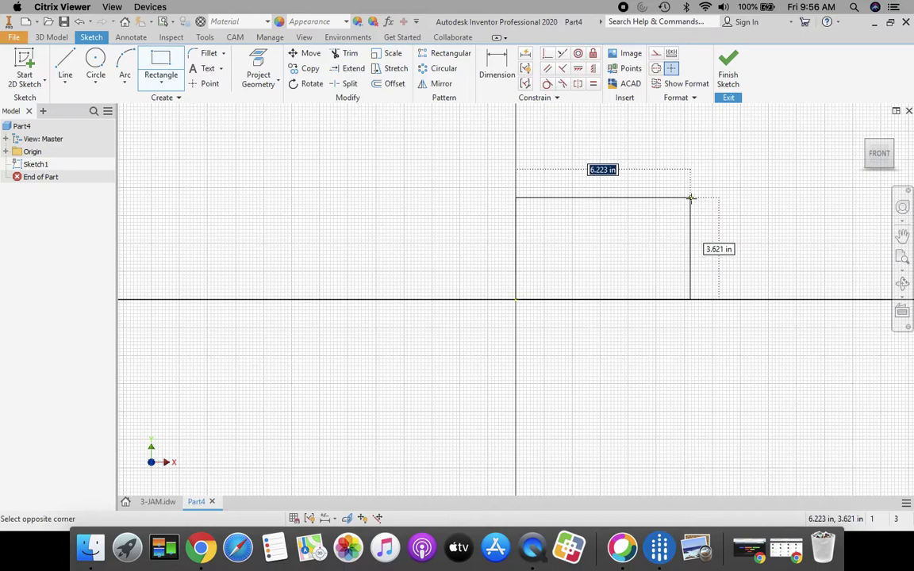
{"action": "type", "text": "3"}
{"action": "key", "text": "Tab"}
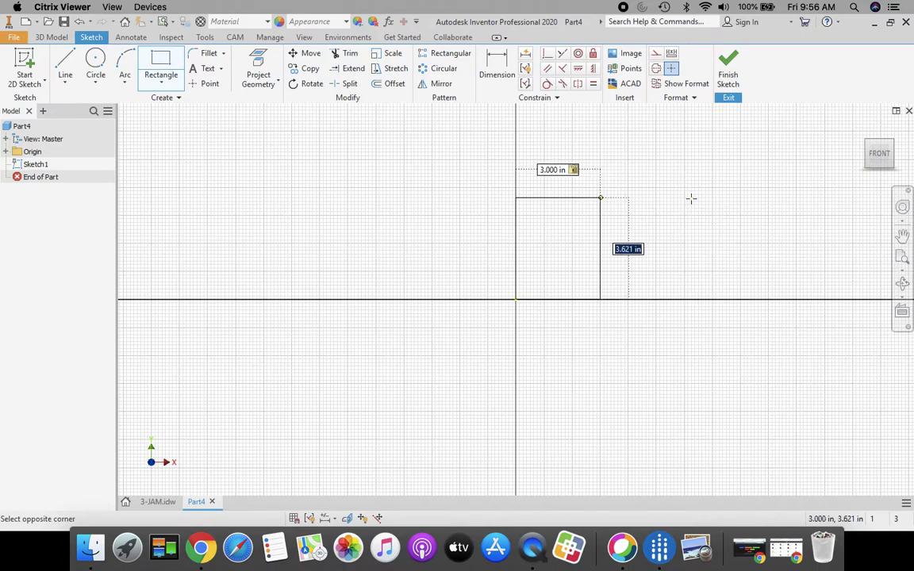
{"action": "type", "text": "3"}
{"action": "key", "text": "Tab"}
{"action": "key", "text": "Return"}
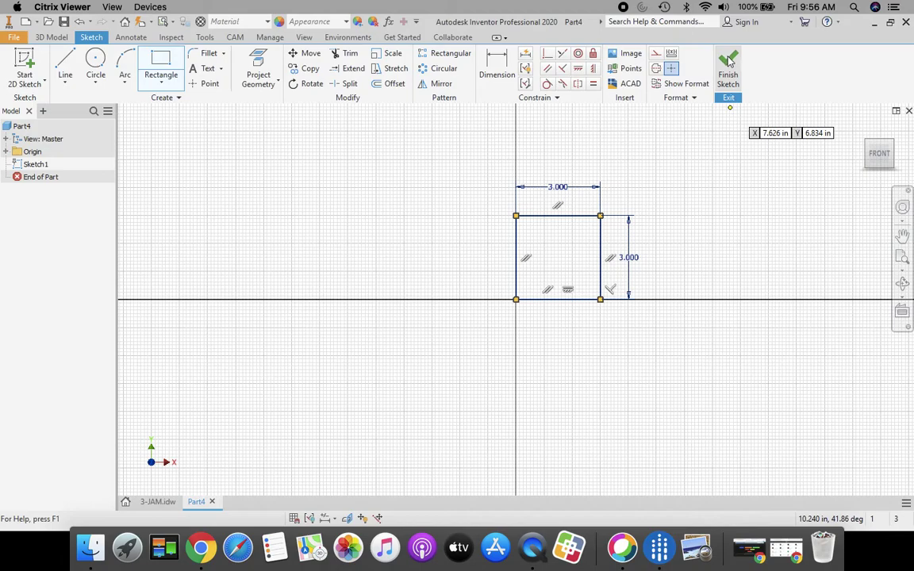
{"action": "left_click", "coordinate": [729, 62]}
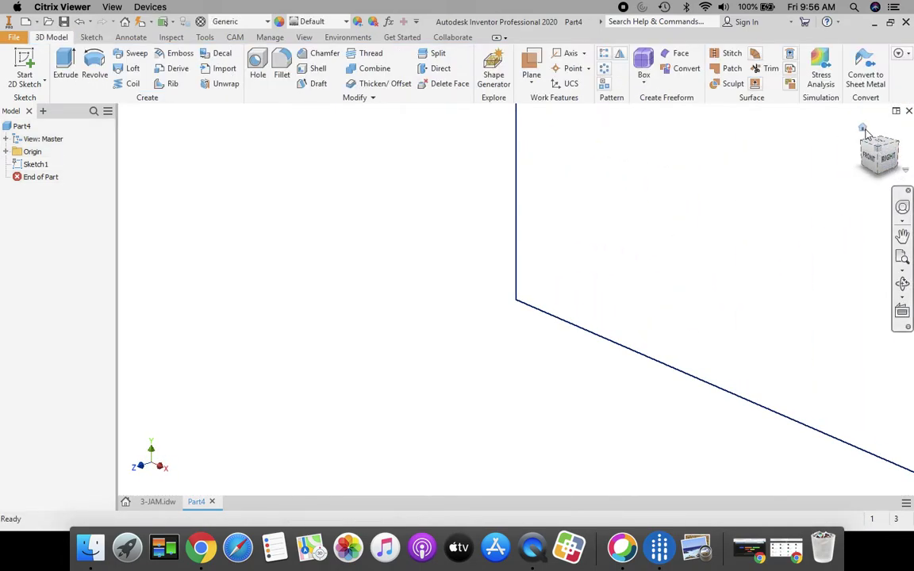
Check the base thickness on the 3-JAM drawing and extrude the square profile .38 in in the flipped direction, behind the sketch plane
{"action": "left_click", "coordinate": [864, 129]}
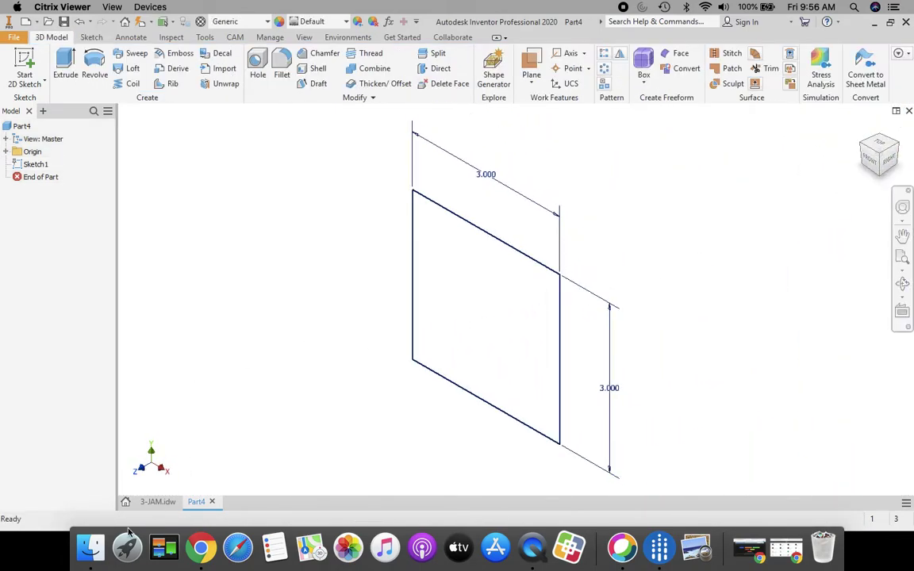
{"action": "left_click", "coordinate": [153, 502]}
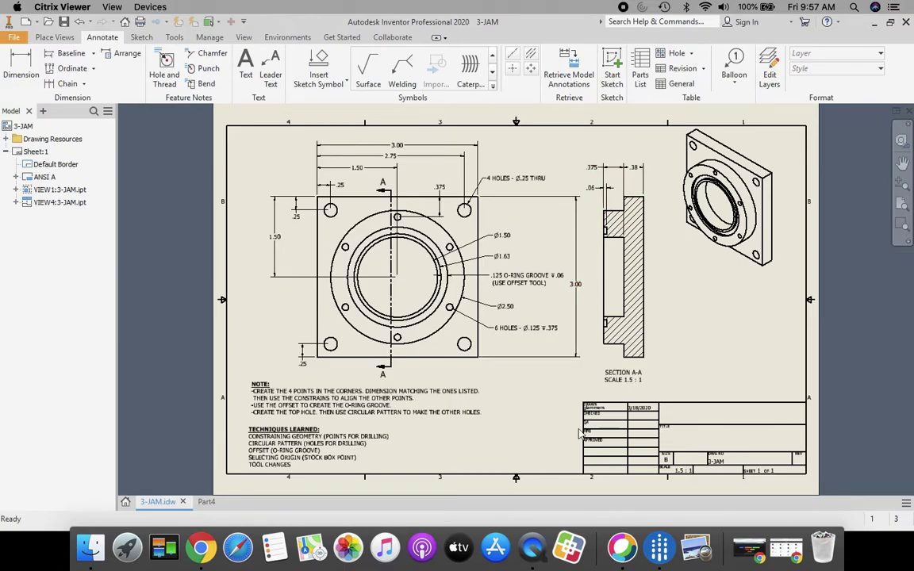
{"action": "left_click", "coordinate": [204, 503]}
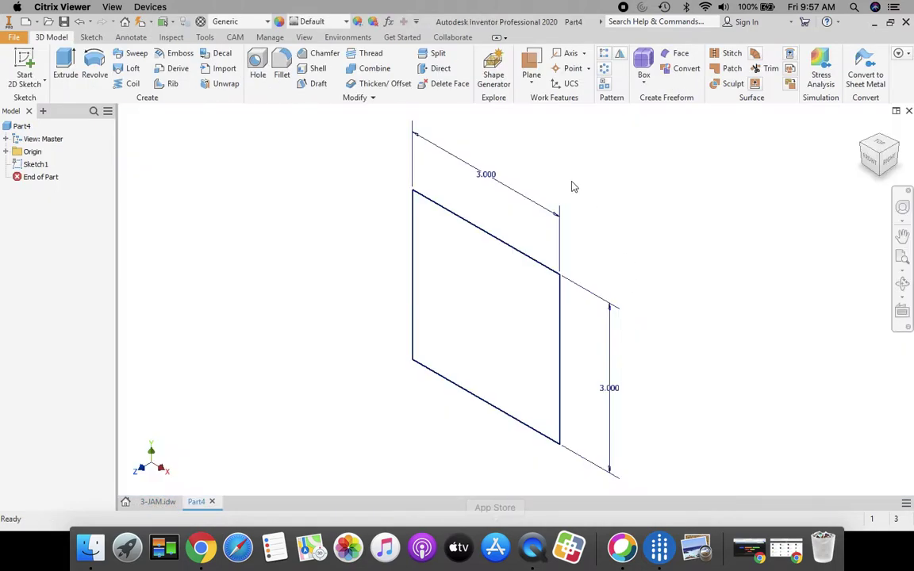
{"action": "left_click", "coordinate": [65, 70]}
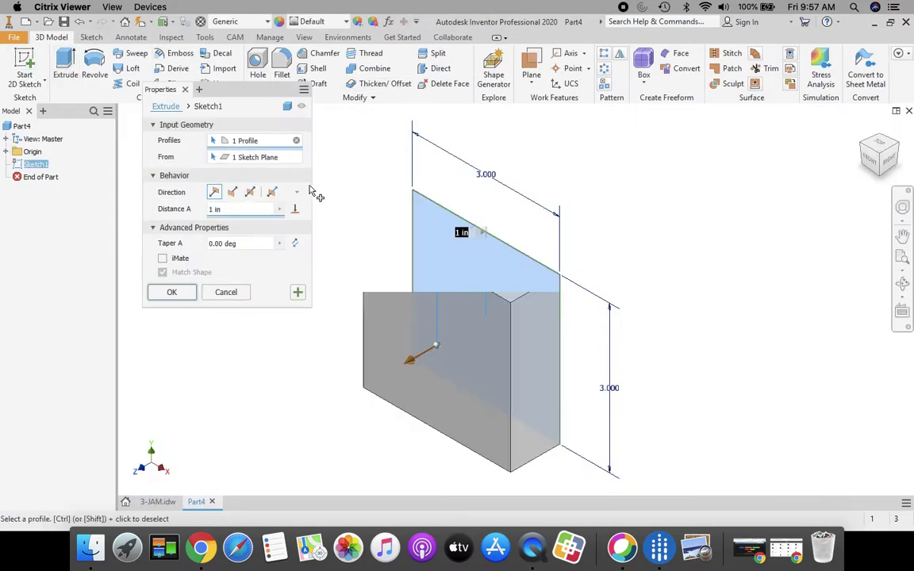
{"action": "left_click", "coordinate": [231, 194]}
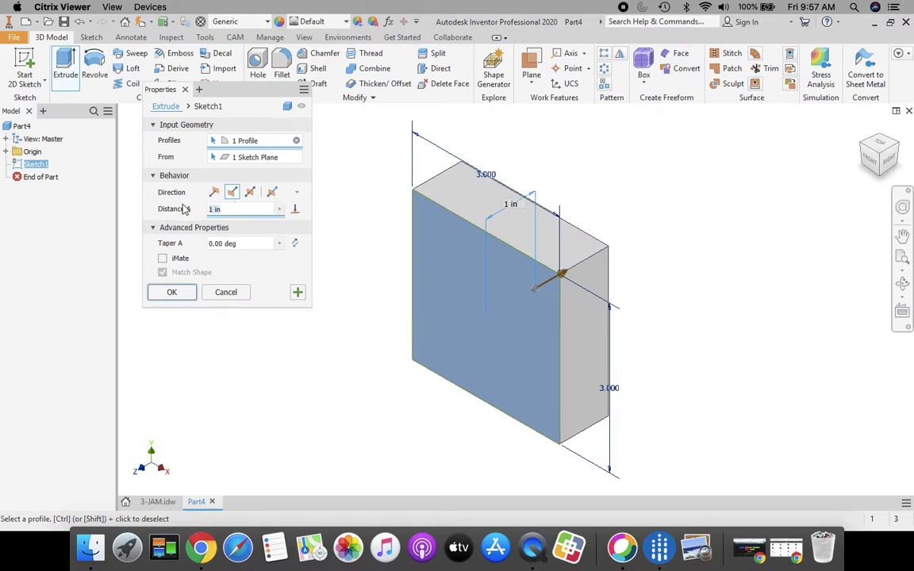
{"action": "type", "text": ".38"}
{"action": "left_click", "coordinate": [174, 294]}
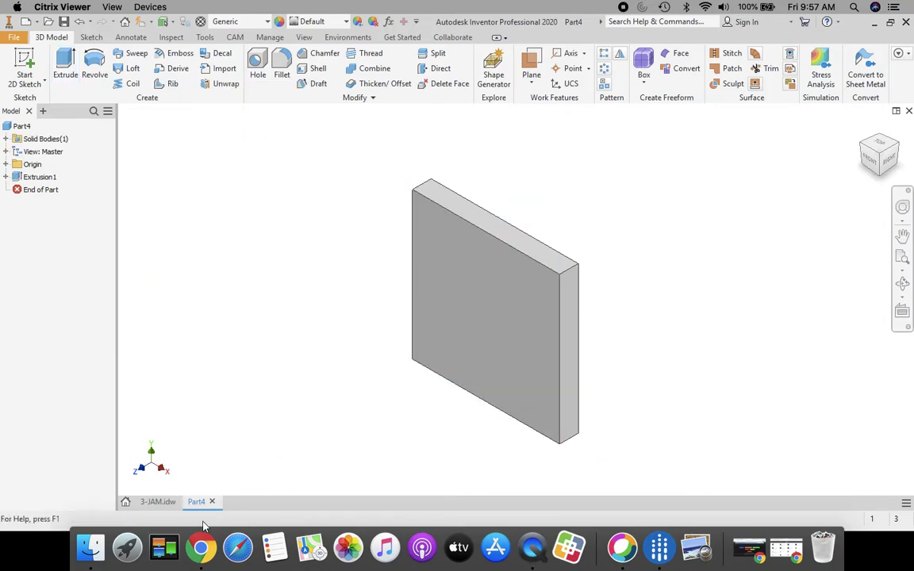
Check the corner holes on the 3-JAM drawing and start a 2D sketch on the plate's front face
{"action": "left_click", "coordinate": [158, 503]}
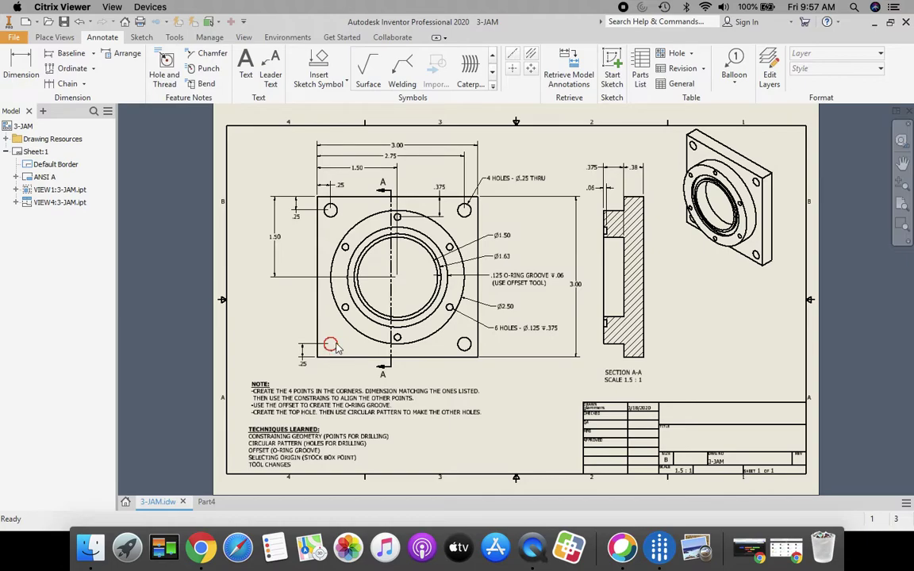
{"action": "key", "text": "XF86AudioLowerVolume"}
{"action": "left_click", "coordinate": [206, 503]}
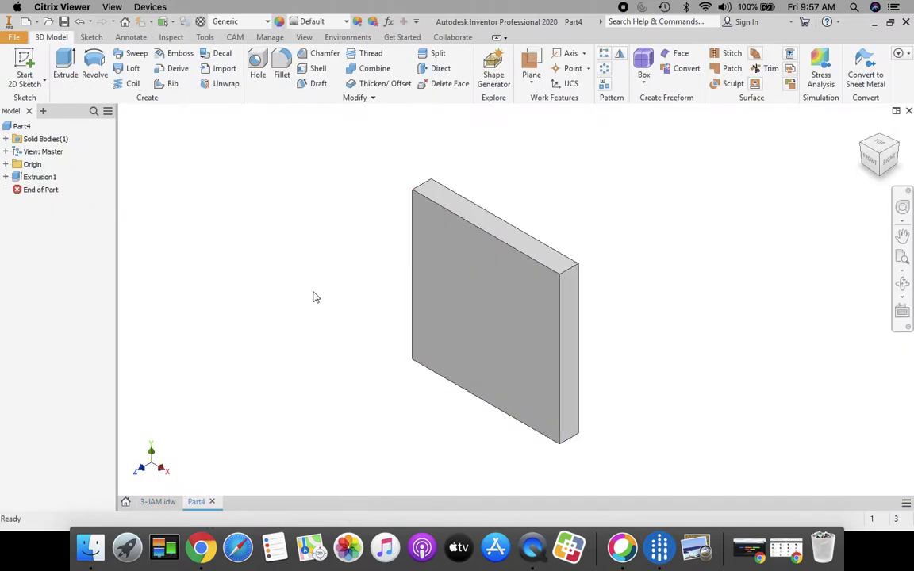
{"action": "left_click", "coordinate": [23, 63]}
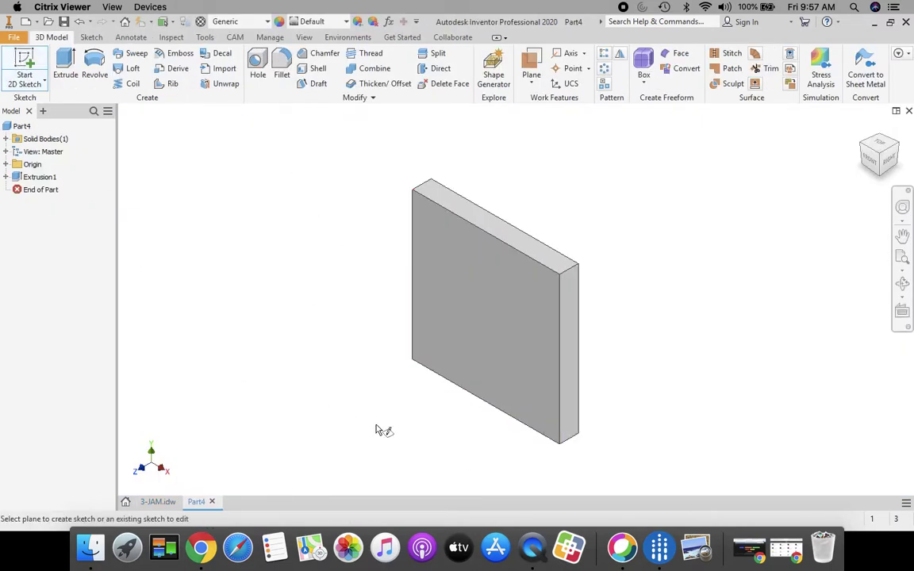
{"action": "left_click", "coordinate": [490, 310]}
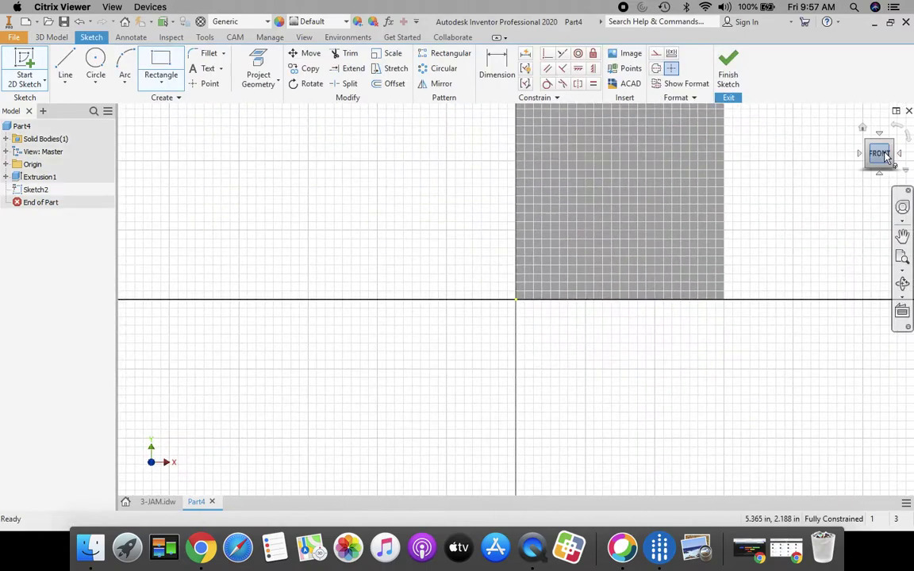
Place four sketch points on the plate's front face, one near each corner
{"action": "left_click", "coordinate": [903, 260]}
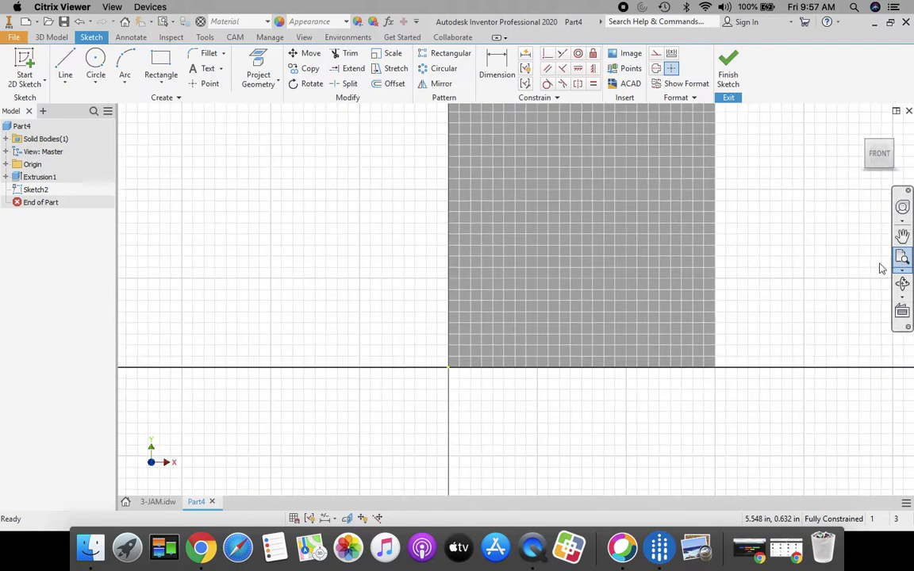
{"action": "scroll", "coordinate": [555, 327], "scroll_direction": "down", "scroll_amount": 2}
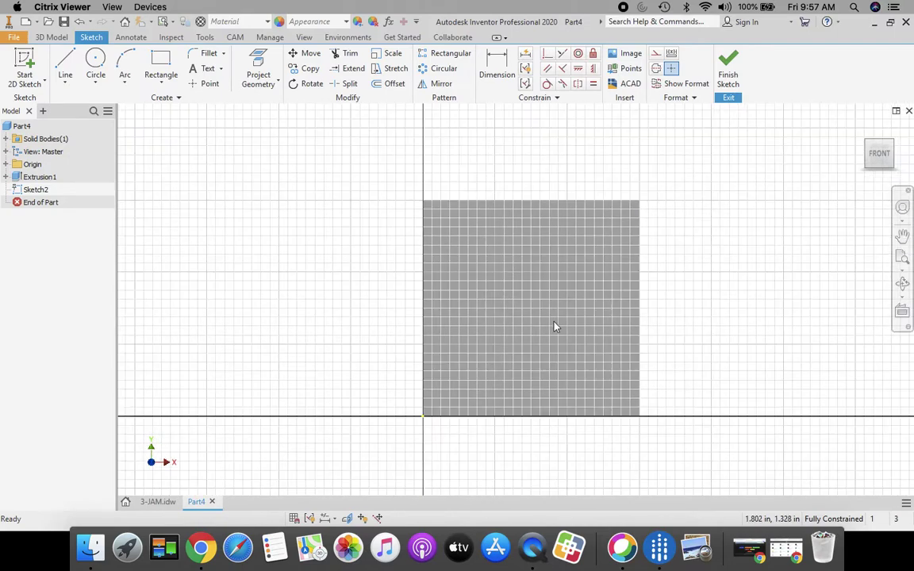
{"action": "left_click", "coordinate": [206, 84]}
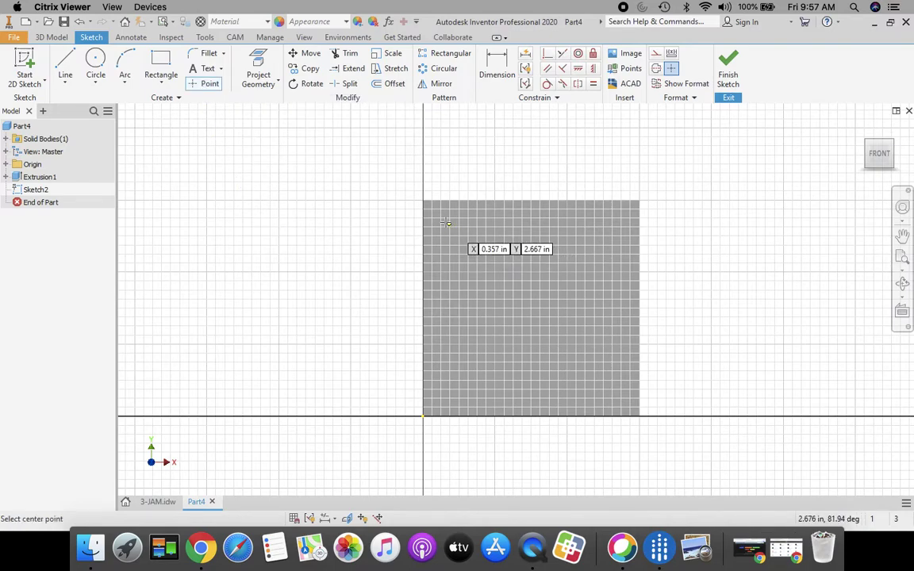
{"action": "left_click", "coordinate": [621, 229]}
{"action": "left_click", "coordinate": [608, 377]}
{"action": "left_click", "coordinate": [457, 388]}
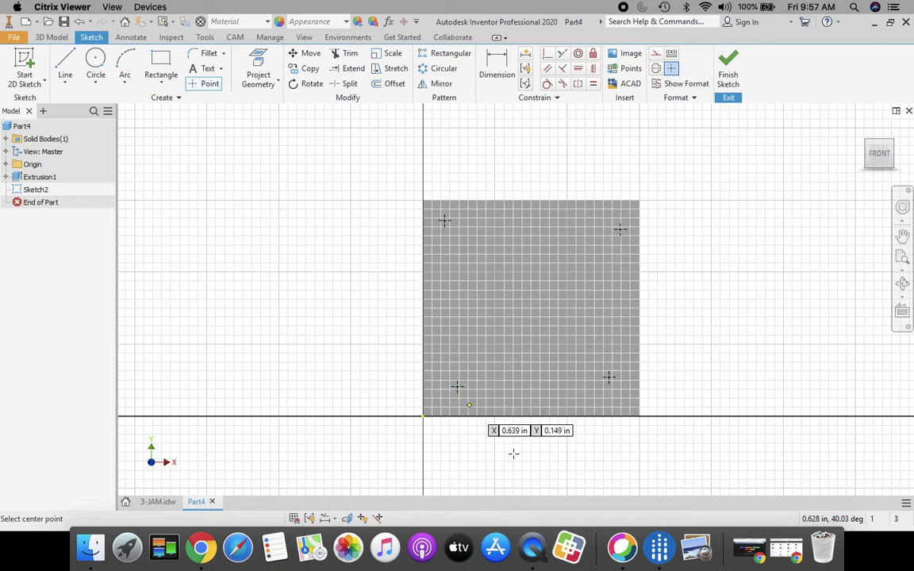
{"action": "key", "text": "Escape"}
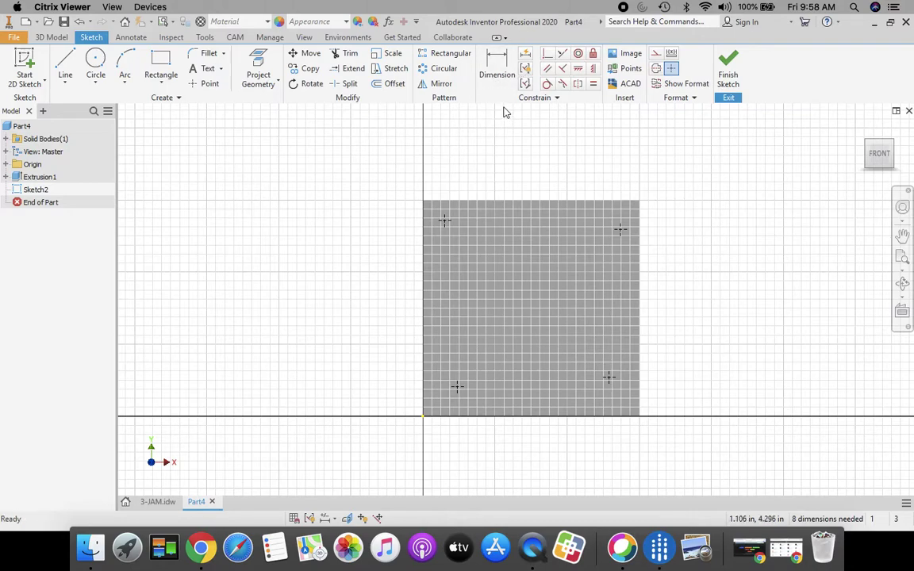
Dimension the upper-left point .25 in from the plate's left edge
{"action": "left_click", "coordinate": [497, 71]}
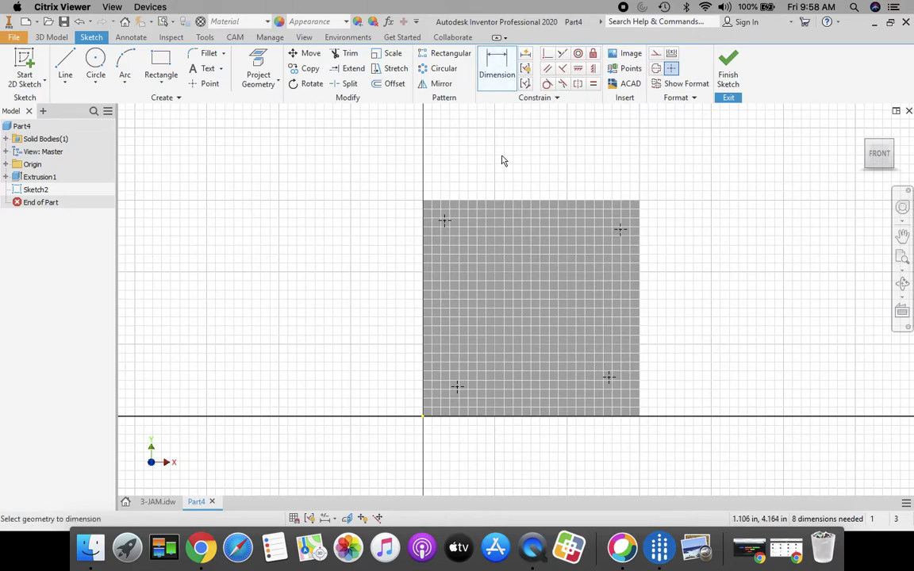
{"action": "left_click", "coordinate": [426, 230]}
{"action": "left_click", "coordinate": [445, 221]}
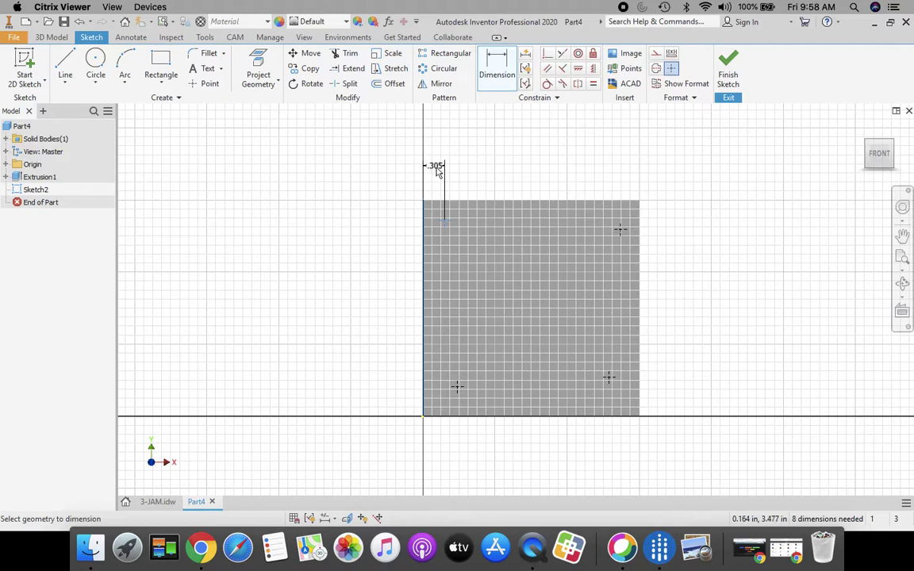
{"action": "left_click", "coordinate": [437, 176]}
{"action": "type", "text": "."}
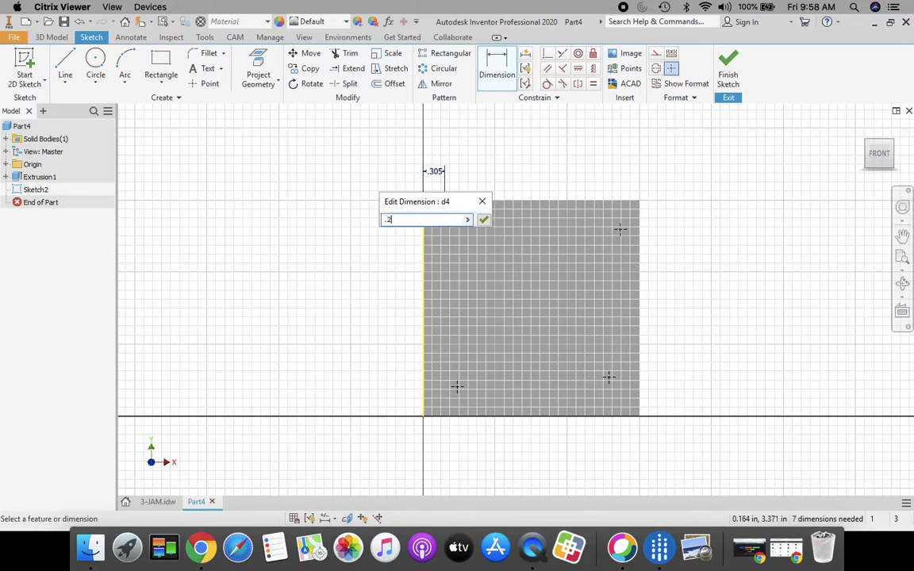
{"action": "type", "text": "25"}
{"action": "key", "text": "Return"}
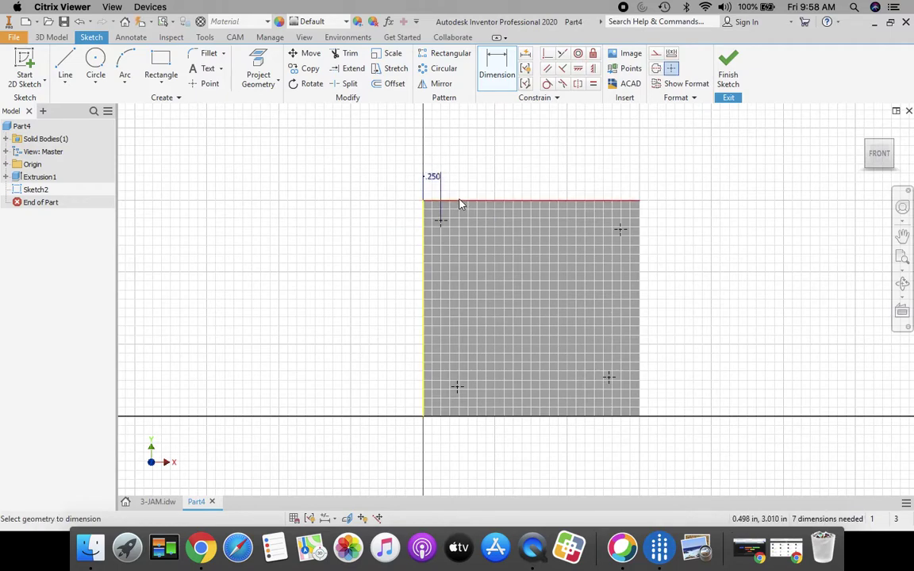
Dimension the upper-left point .25 in from the plate's top edge
{"action": "left_click", "coordinate": [457, 208]}
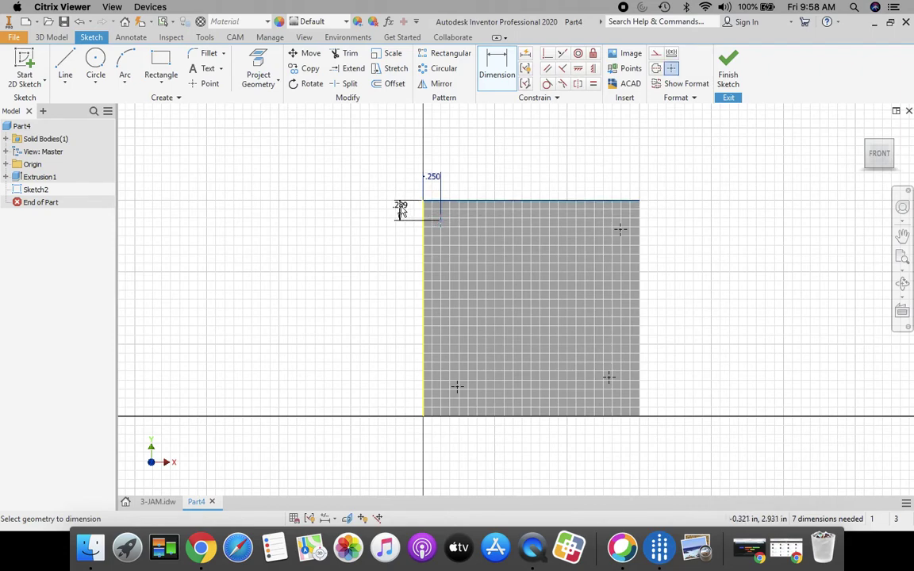
{"action": "left_click", "coordinate": [398, 212]}
{"action": "type", "text": ".2"}
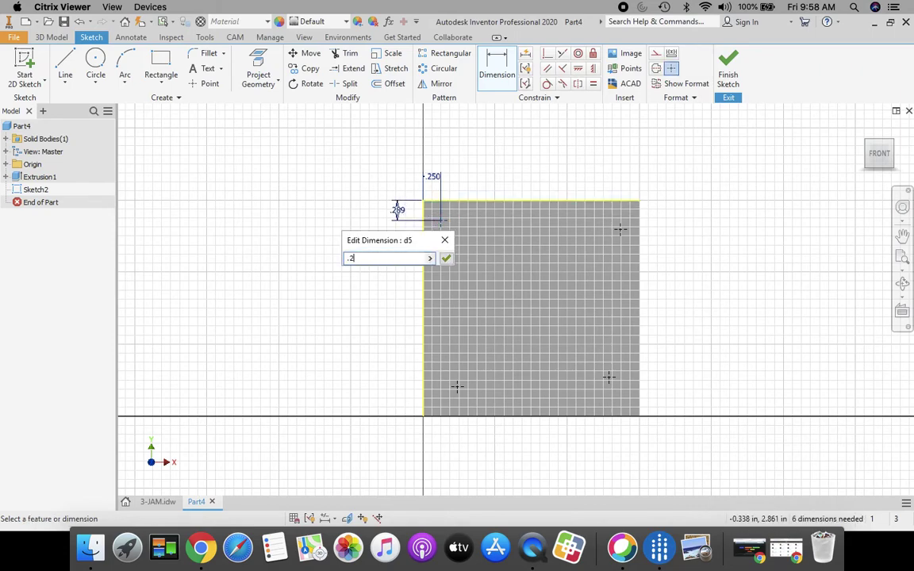
{"action": "type", "text": "5"}
{"action": "key", "text": "Return"}
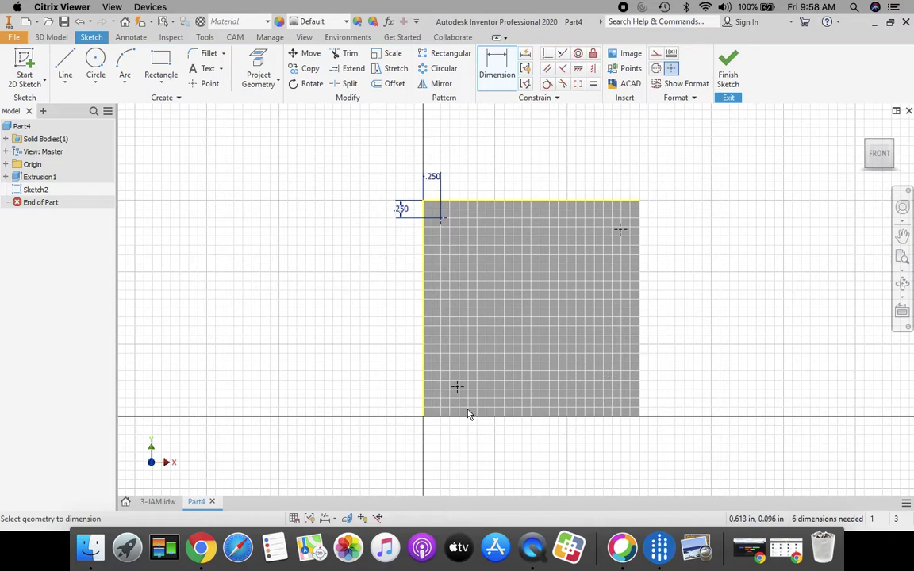
Dimension the lower-left point .25 in from the plate's bottom edge
{"action": "left_click", "coordinate": [460, 416]}
{"action": "left_click", "coordinate": [457, 387]}
{"action": "left_click", "coordinate": [400, 404]}
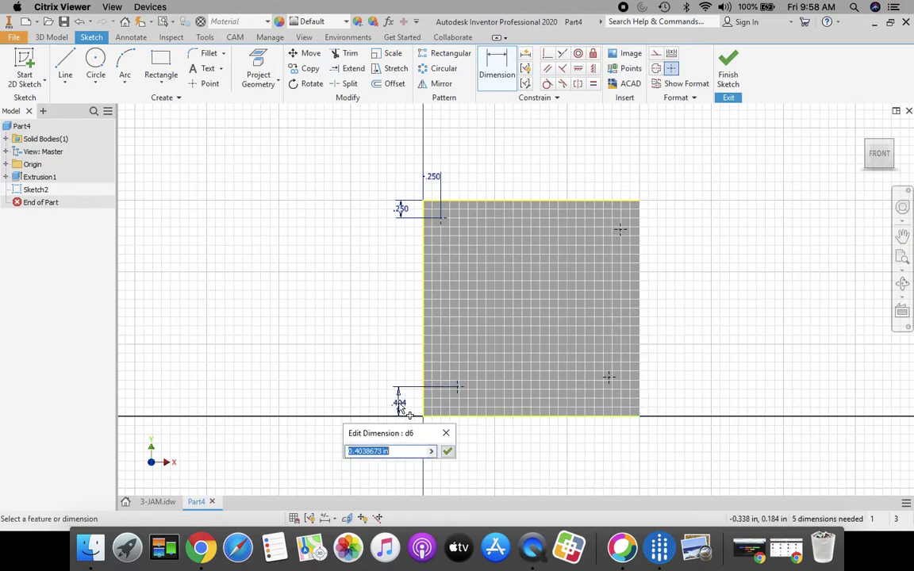
{"action": "type", "text": ".2"}
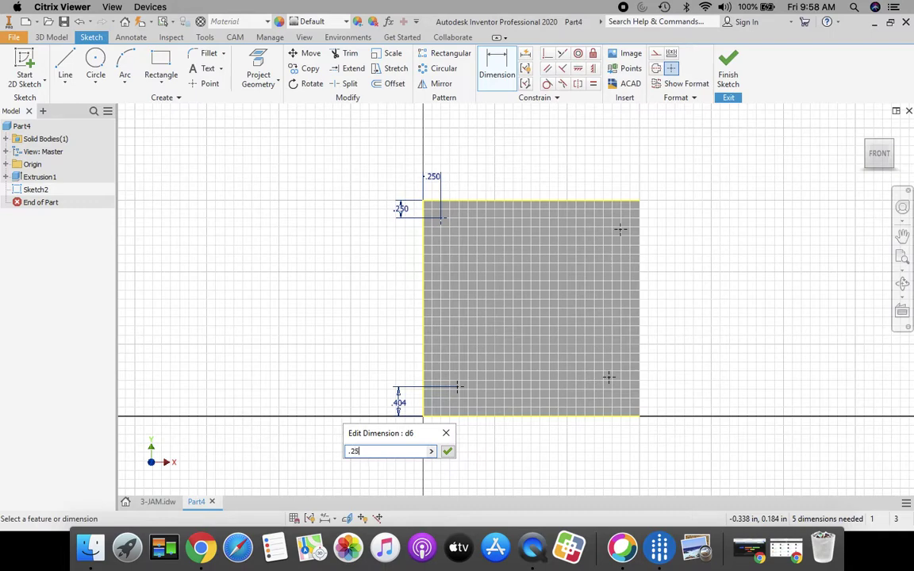
{"action": "type", "text": "5"}
{"action": "left_click", "coordinate": [446, 451]}
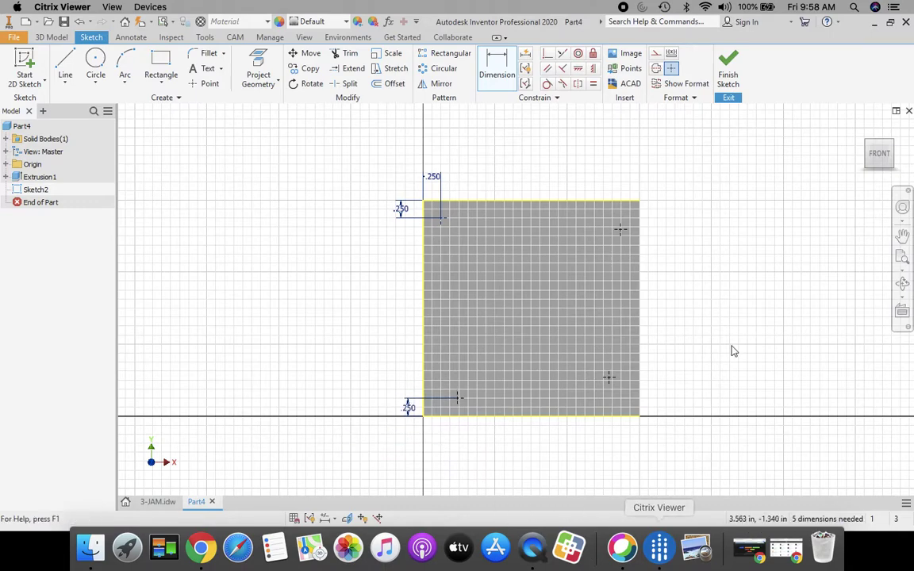
Try dimensioning the upper-right point 2.75 in from the plate's left edge
{"action": "left_click", "coordinate": [506, 80]}
{"action": "left_click", "coordinate": [423, 250]}
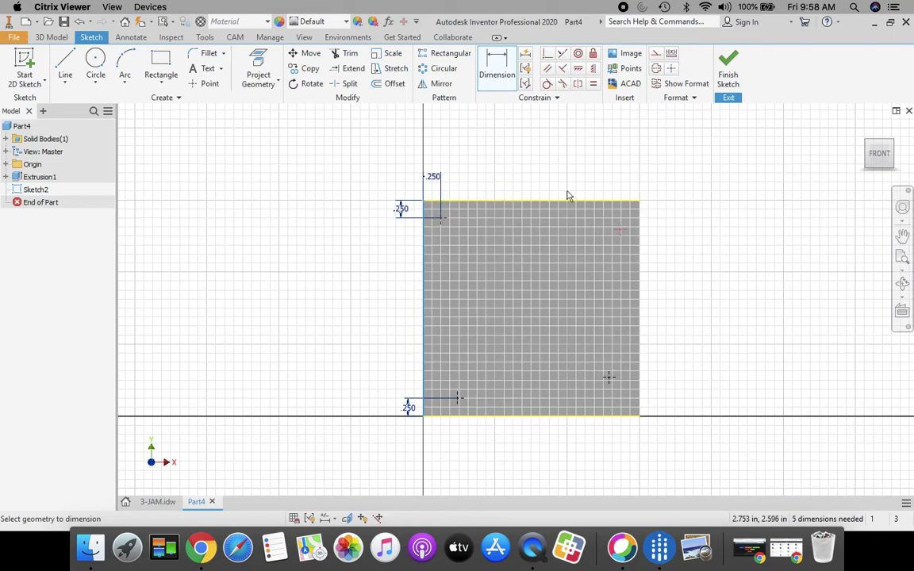
{"action": "left_click", "coordinate": [509, 161]}
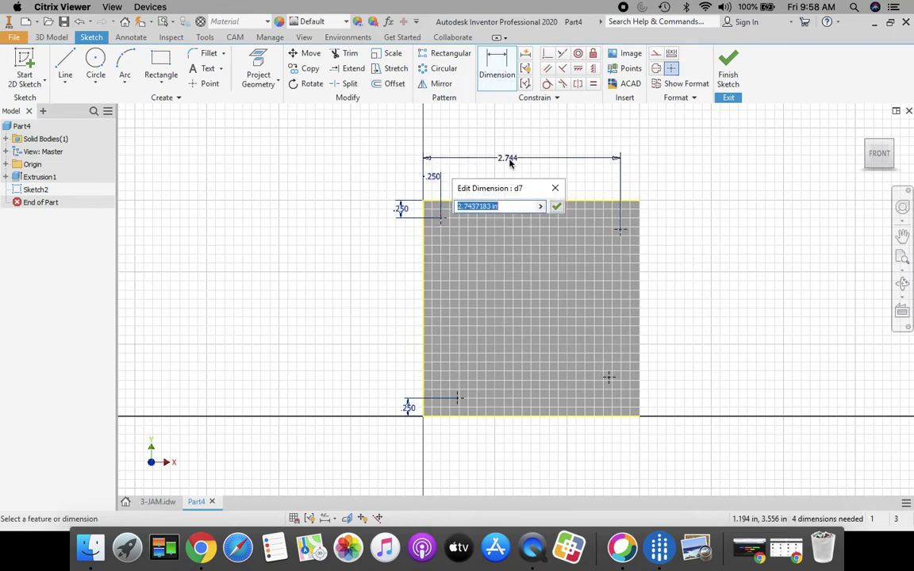
{"action": "type", "text": "2"}
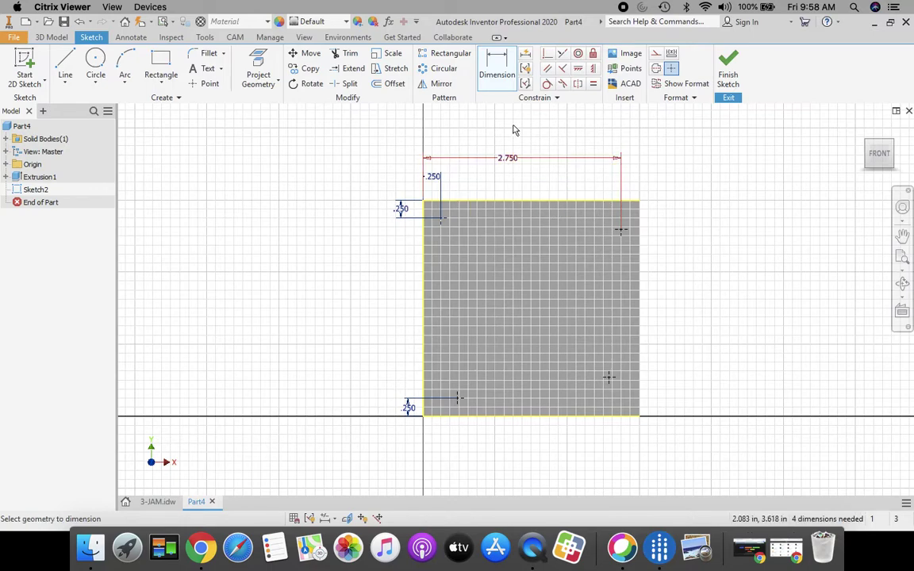
Check the corner-hole dimensions on the 3-JAM drawing and delete the 2.75 in dimension from the upper-right point
{"action": "left_click", "coordinate": [158, 501]}
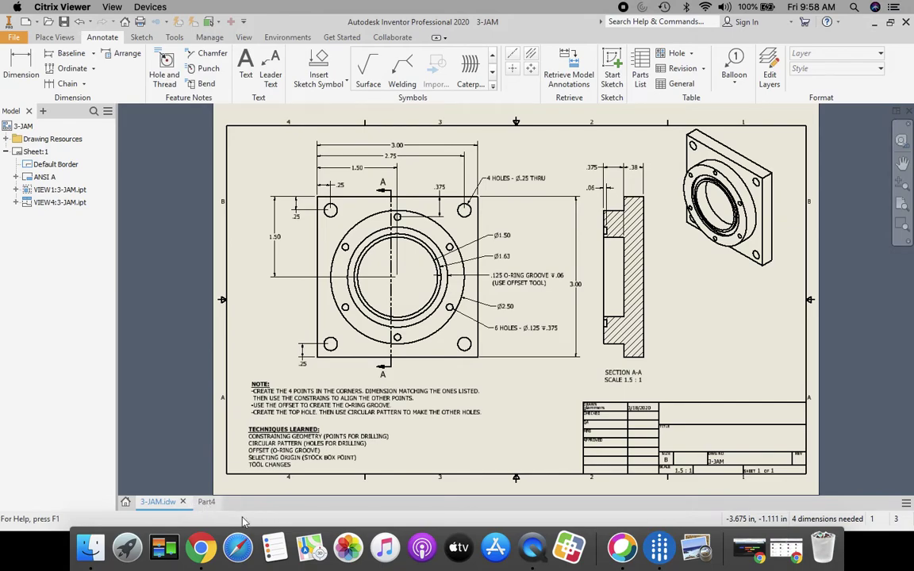
{"action": "left_click", "coordinate": [206, 502]}
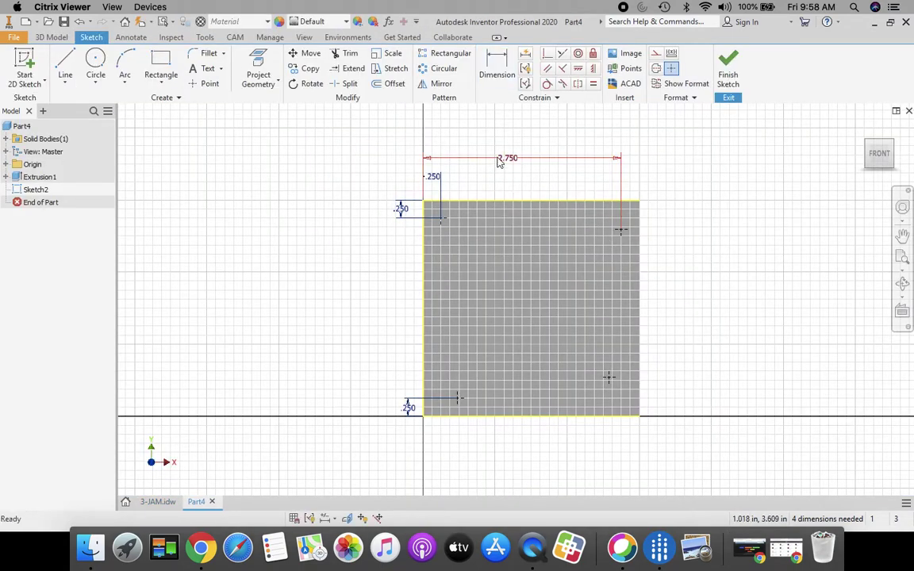
{"action": "right_click", "coordinate": [499, 162]}
{"action": "left_click", "coordinate": [496, 119]}
Dimension the upper-right point .25 in from the plate's right edge
{"action": "left_click", "coordinate": [496, 67]}
{"action": "left_click", "coordinate": [634, 238]}
{"action": "left_click", "coordinate": [621, 231]}
{"action": "left_click", "coordinate": [632, 187]}
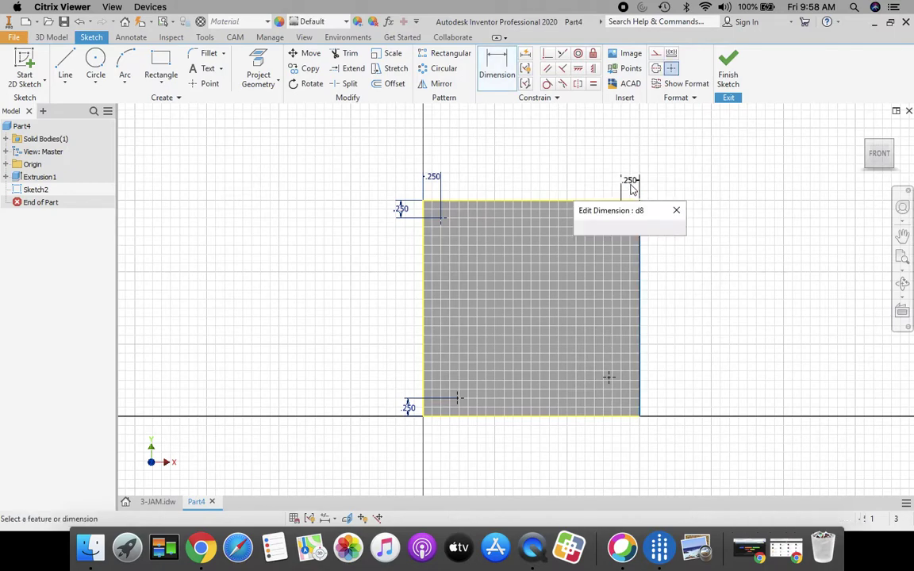
{"action": "type", "text": ".25"}
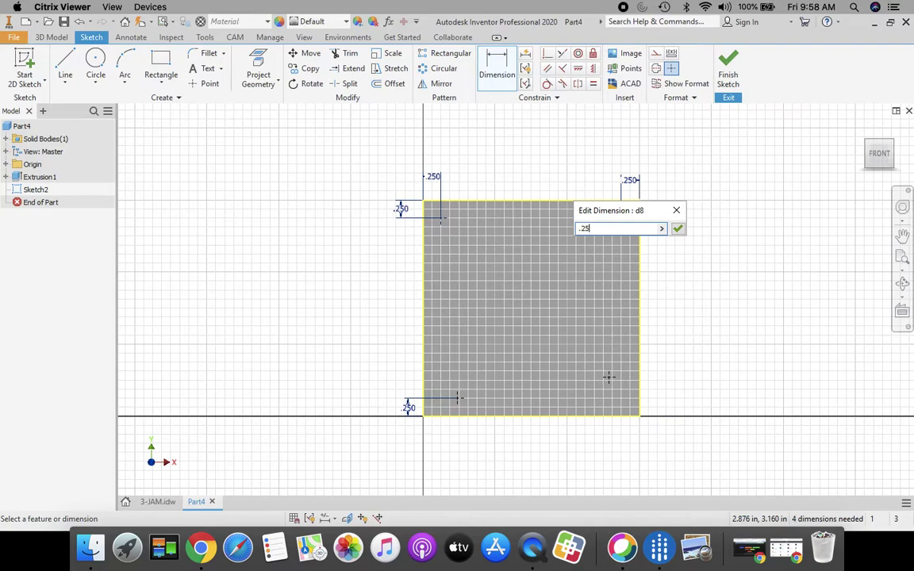
{"action": "key", "text": "Return"}
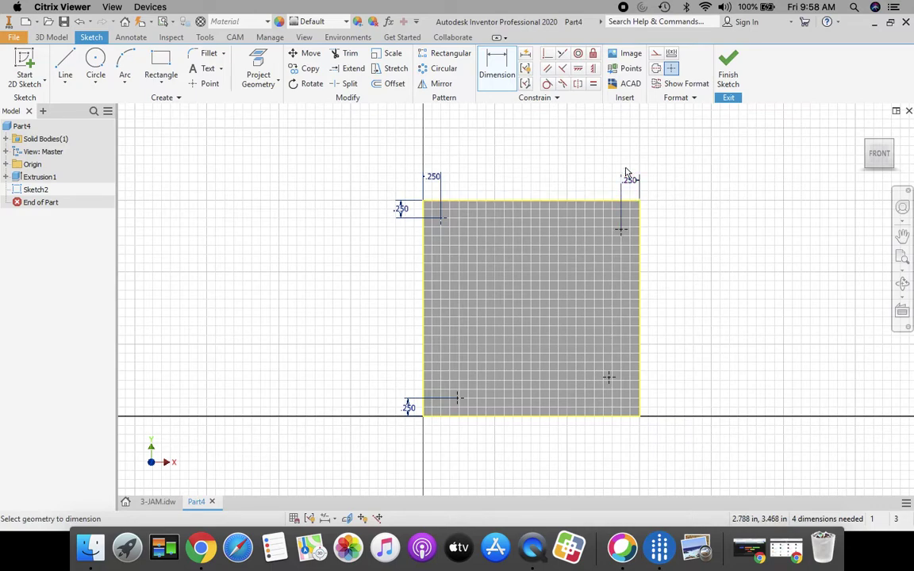
Constrain the two upper points horizontally to each other, and the two lower points likewise
{"action": "left_click", "coordinate": [579, 69]}
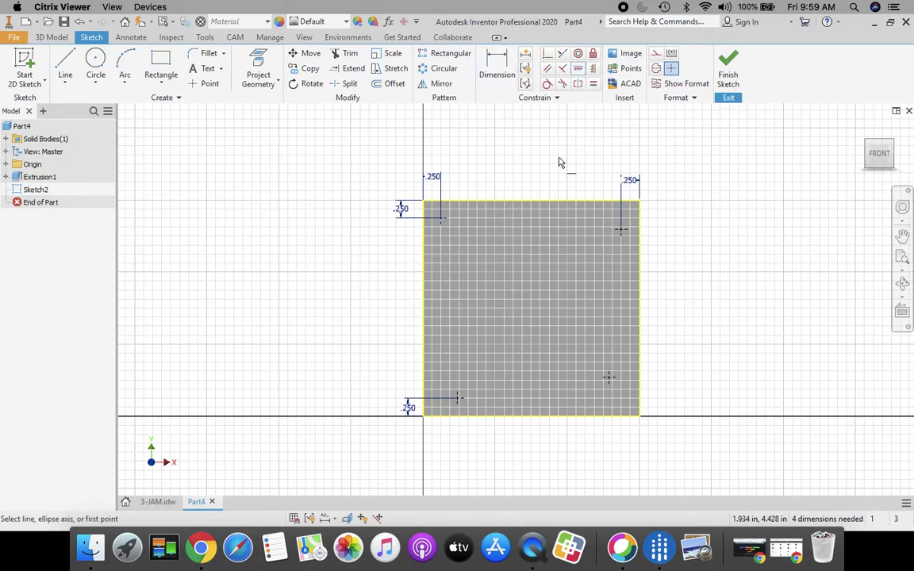
{"action": "left_click", "coordinate": [441, 219]}
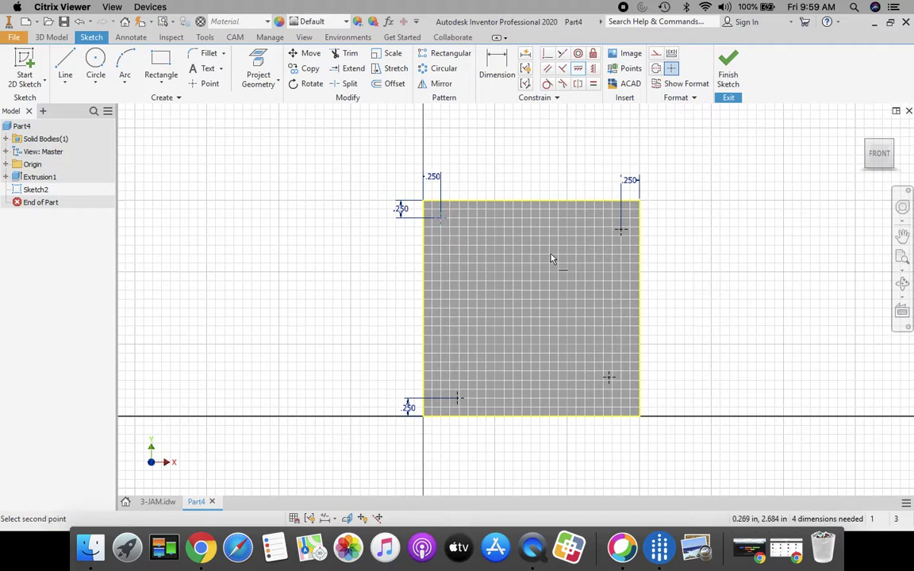
{"action": "left_click", "coordinate": [621, 233]}
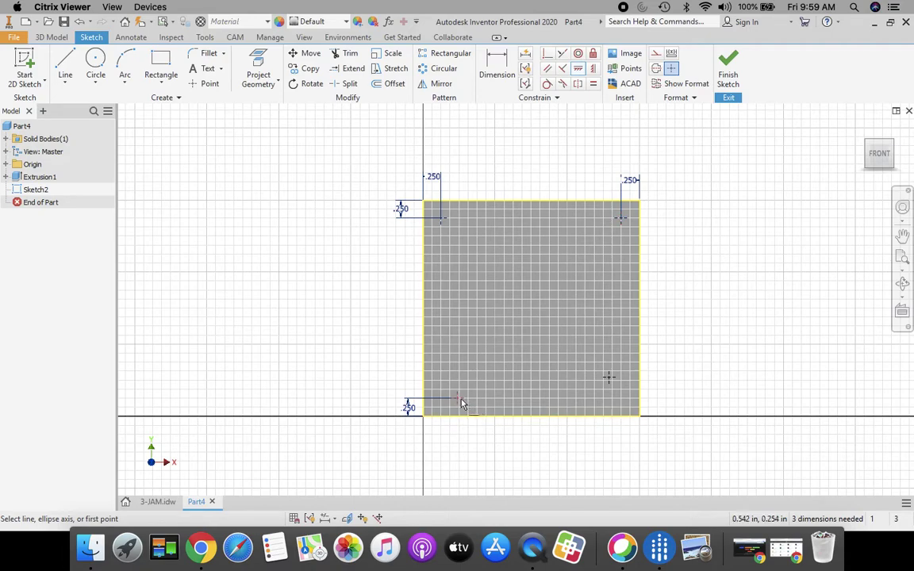
{"action": "left_click", "coordinate": [461, 400]}
{"action": "left_click", "coordinate": [610, 382]}
Constrain the left pair and the right pair of points vertically, and finish the sketch
{"action": "left_click", "coordinate": [594, 70]}
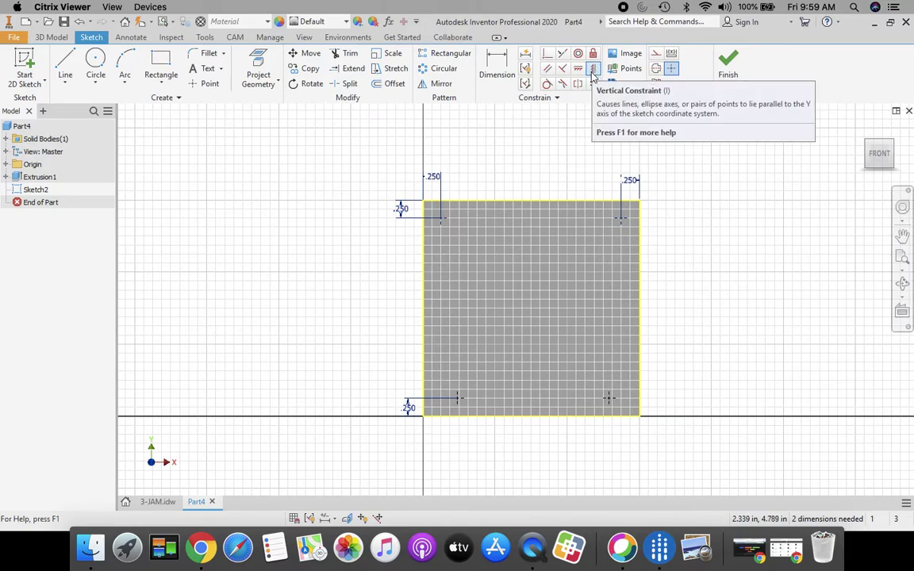
{"action": "left_click", "coordinate": [442, 222]}
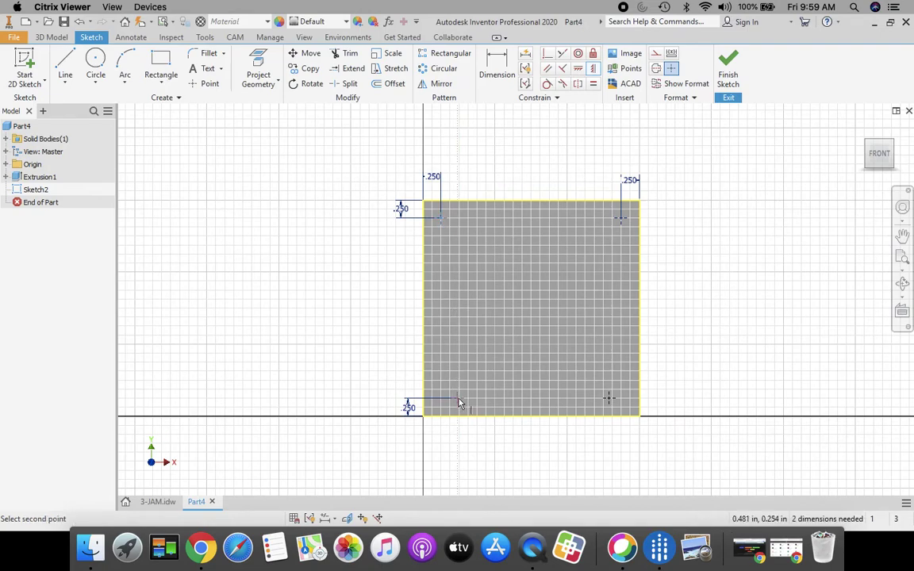
{"action": "left_click", "coordinate": [459, 402]}
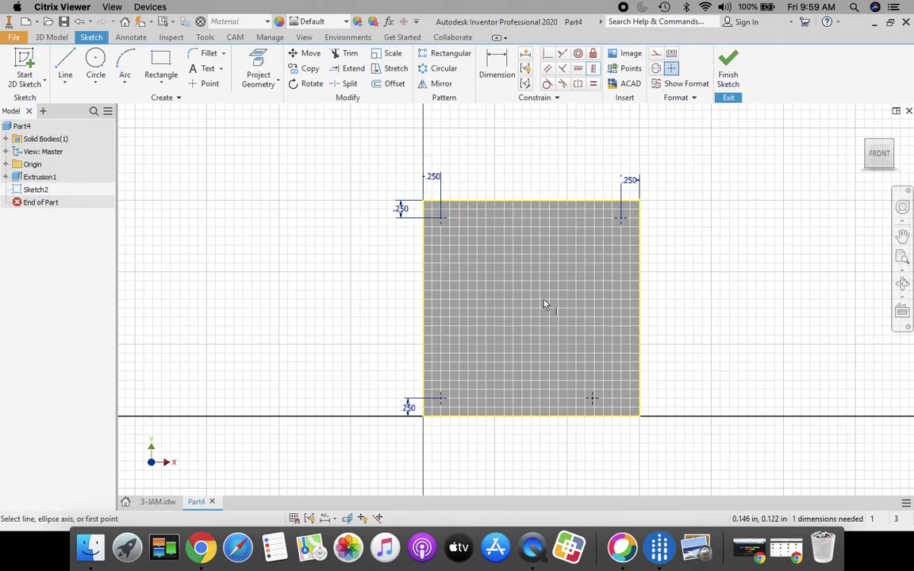
{"action": "left_click", "coordinate": [622, 221]}
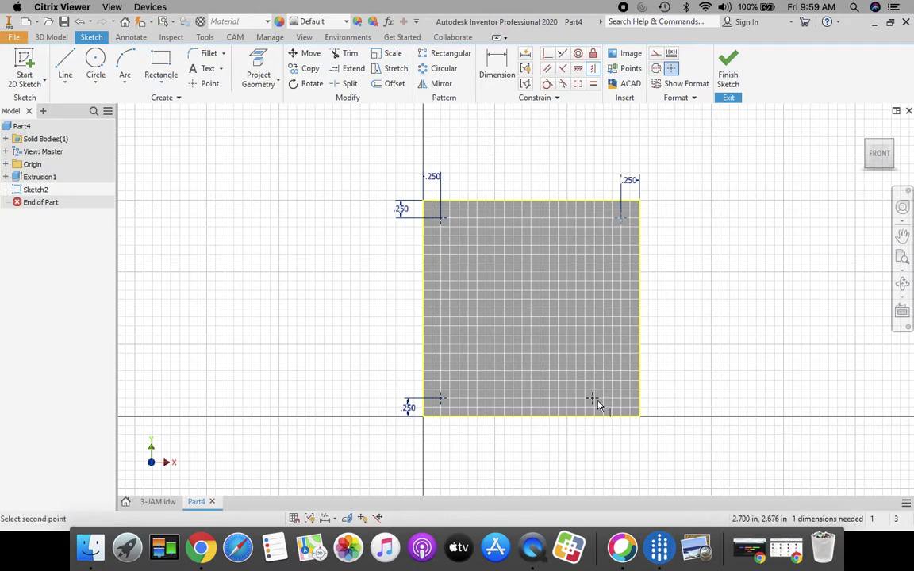
{"action": "left_click", "coordinate": [593, 400]}
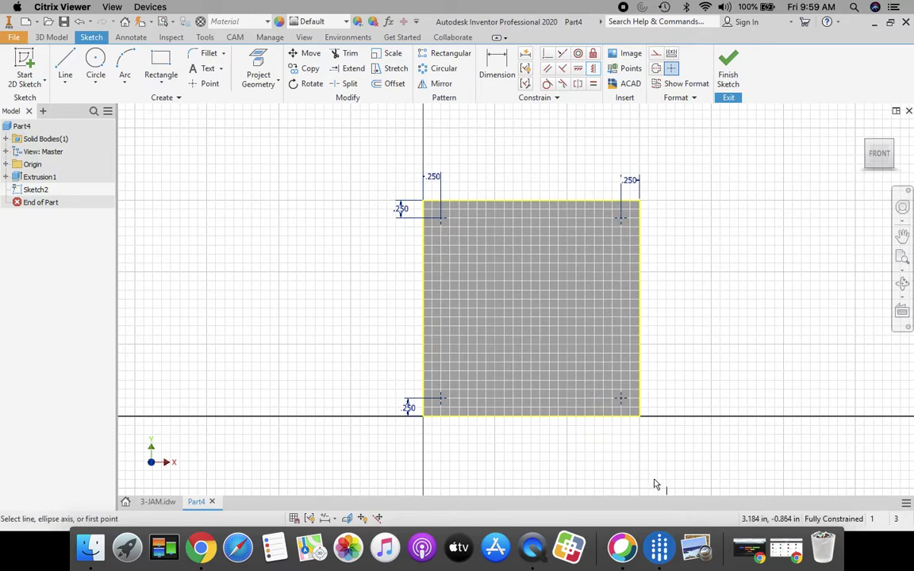
{"action": "left_click", "coordinate": [729, 62]}
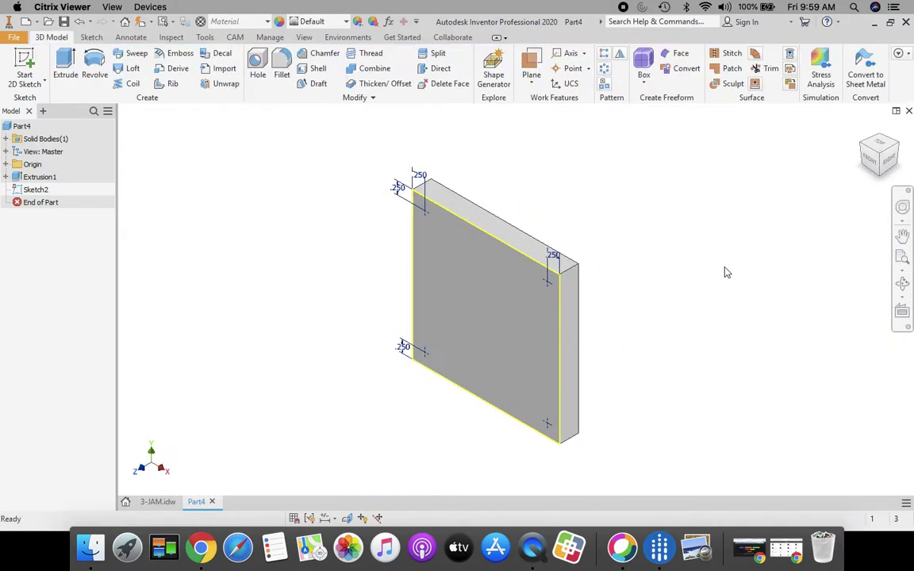
Create simple through holes of .25 in diameter at the four corner sketch points
{"action": "left_click", "coordinate": [258, 65]}
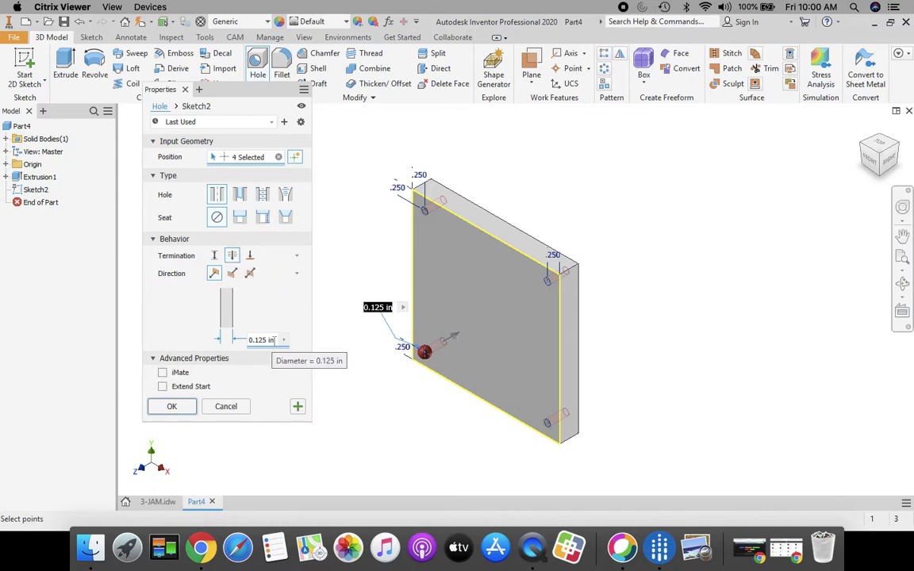
{"action": "key", "text": "BackSpace"}
{"action": "key", "text": "BackSpace"}
{"action": "key", "text": "BackSpace"}
{"action": "key", "text": "BackSpace"}
{"action": "key", "text": "BackSpace"}
{"action": "key", "text": "BackSpace"}
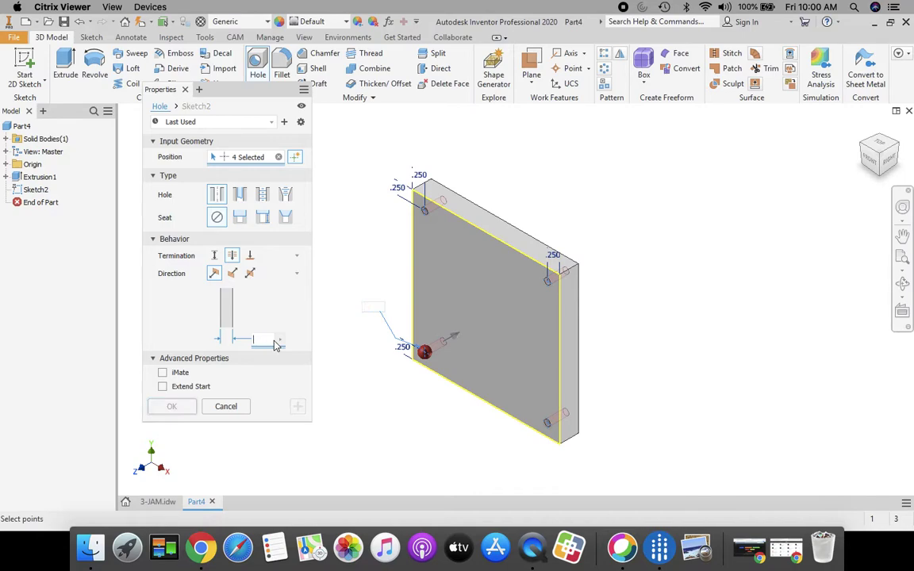
{"action": "type", "text": "25"}
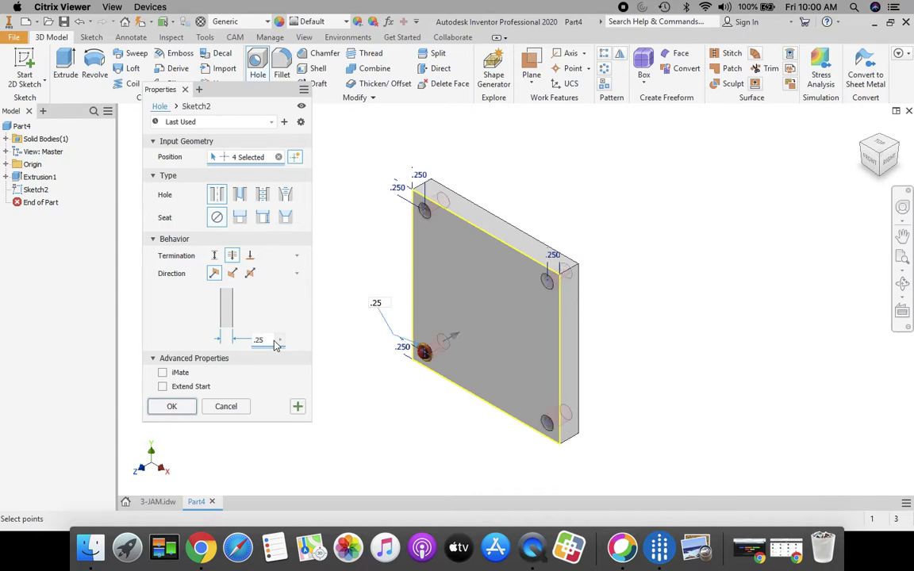
{"action": "left_click", "coordinate": [172, 406]}
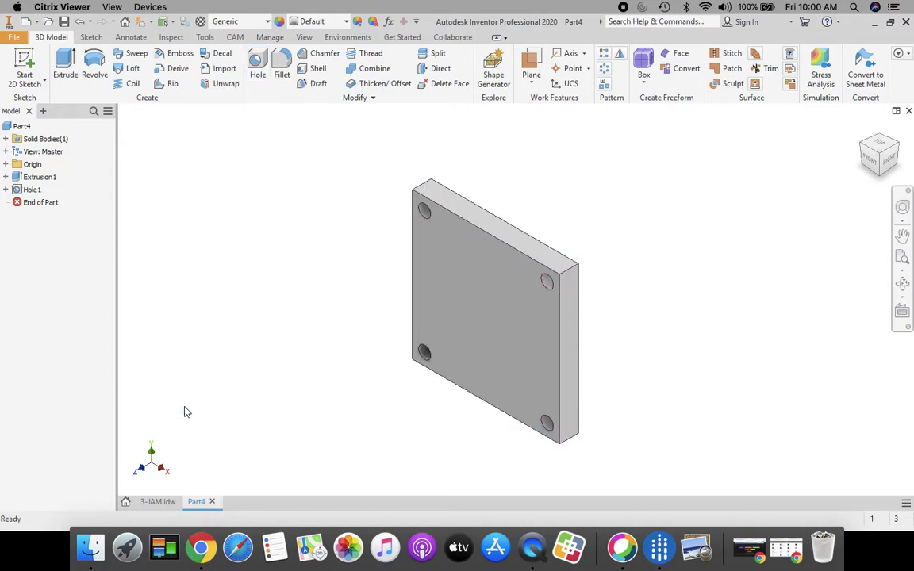
Check the large outer circle on the 3-JAM drawing and start a 2D sketch on the plate's front face, viewed from the front
{"action": "left_click", "coordinate": [155, 503]}
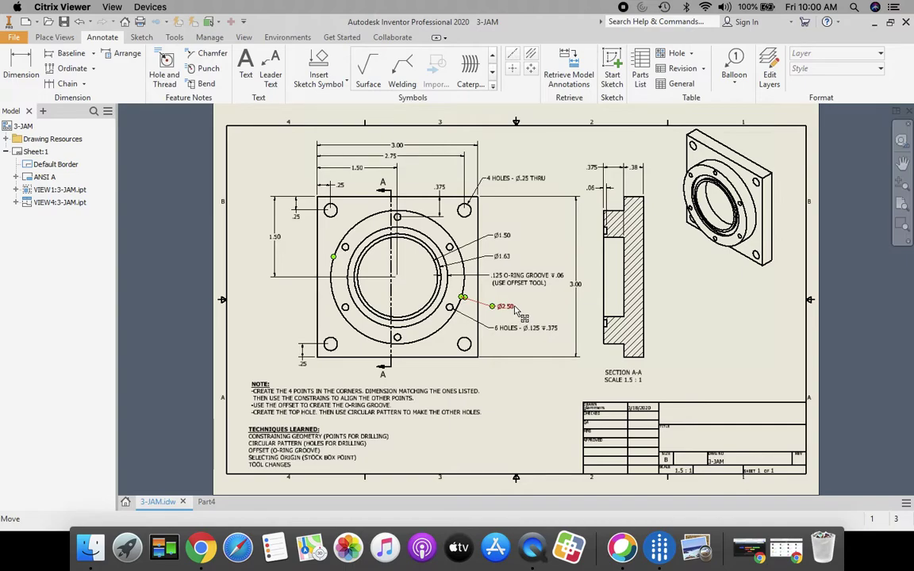
{"action": "left_click", "coordinate": [205, 501]}
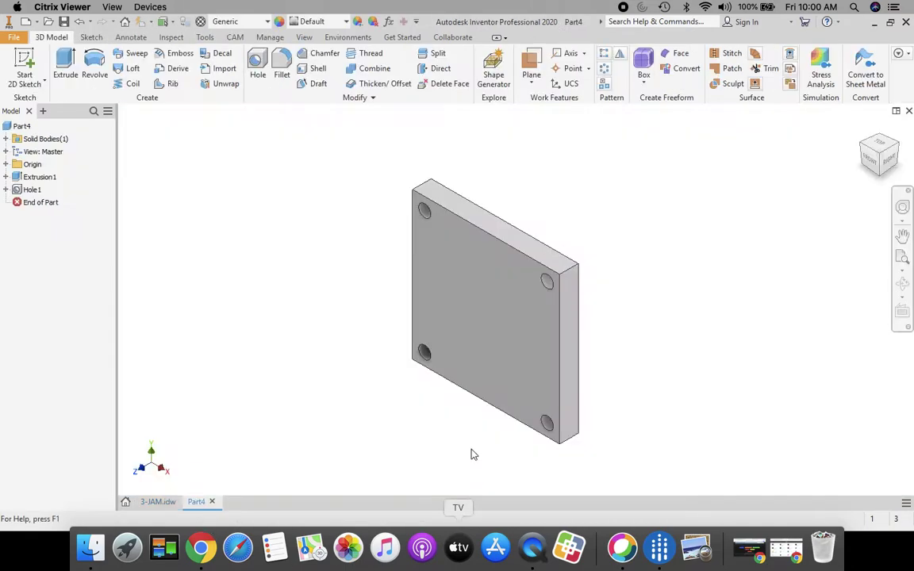
{"action": "left_click", "coordinate": [25, 65]}
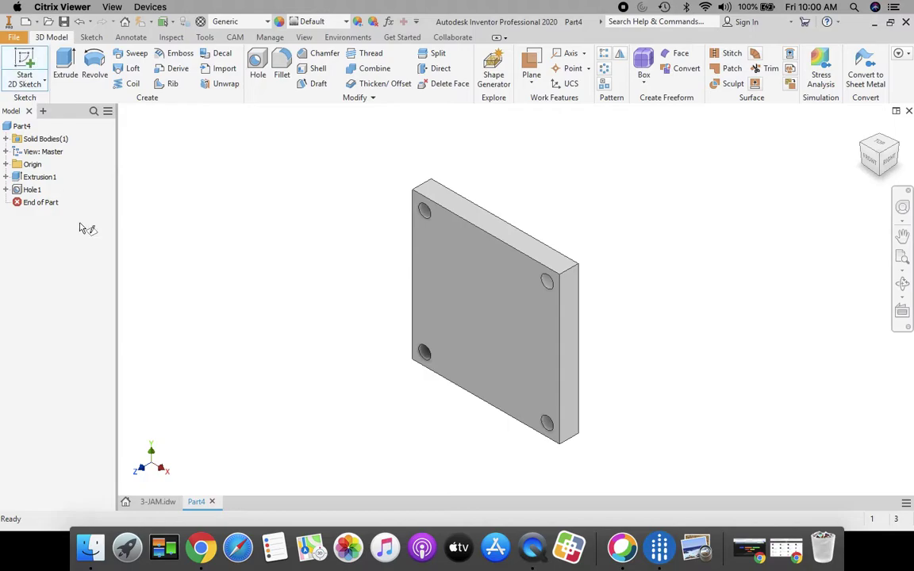
{"action": "left_click", "coordinate": [471, 319]}
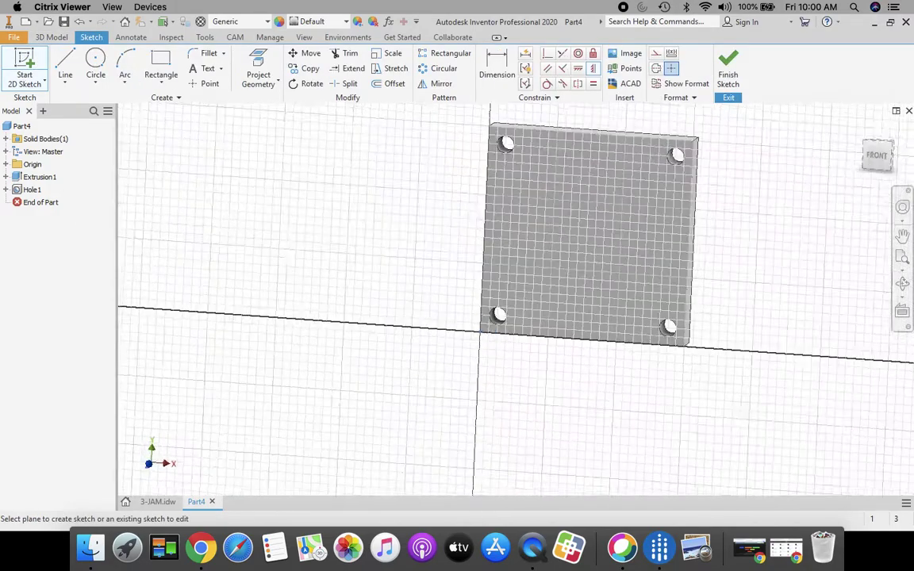
{"action": "left_click", "coordinate": [881, 156]}
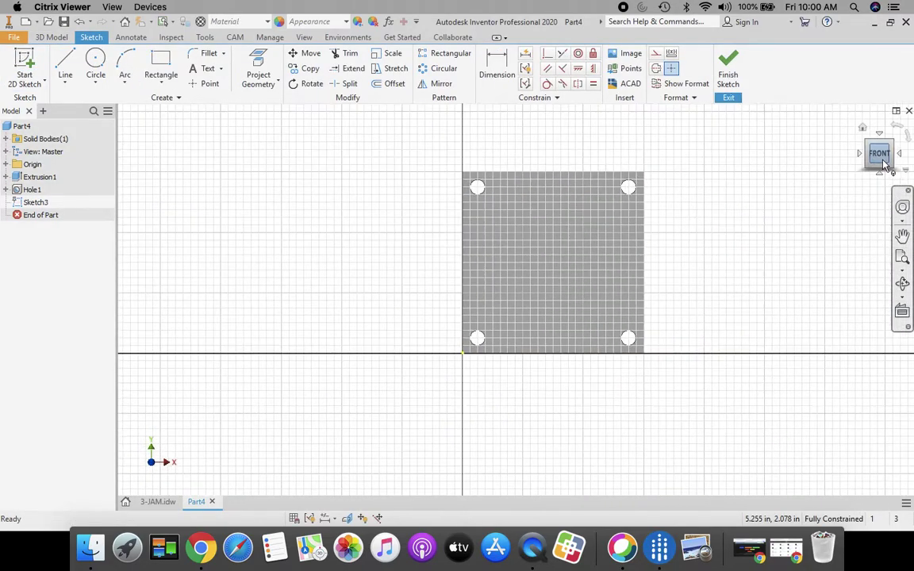
Sketch a circle of 2.5 in diameter near the centre of the plate's front face
{"action": "left_click", "coordinate": [95, 63]}
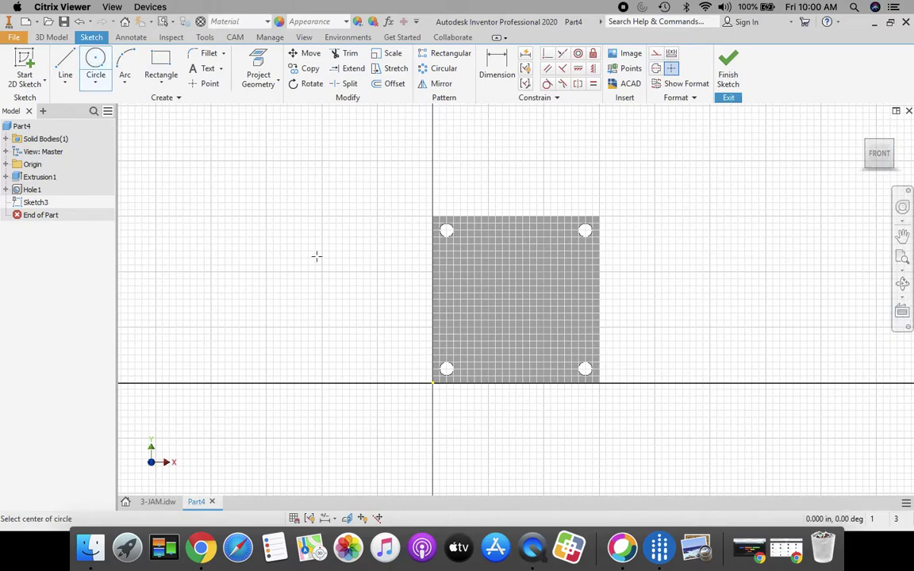
{"action": "left_click", "coordinate": [515, 296]}
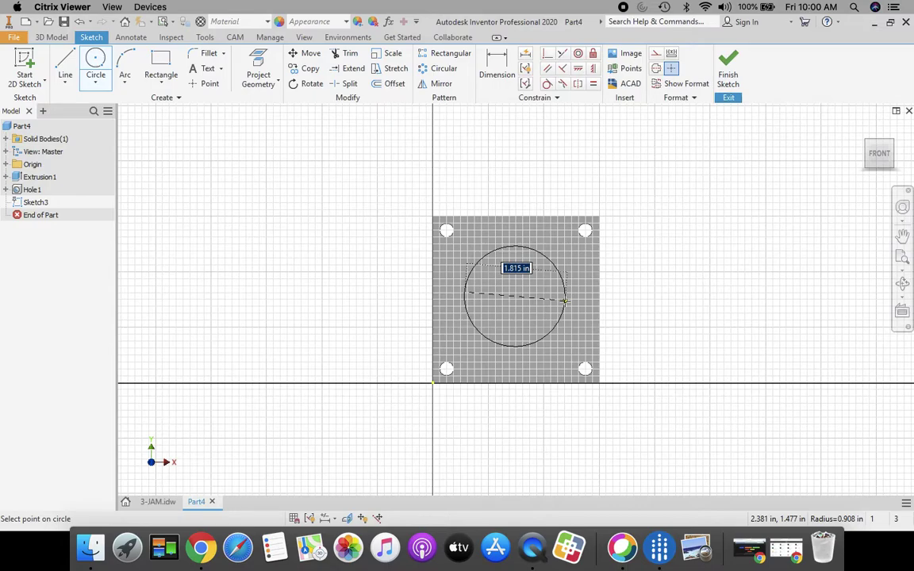
{"action": "type", "text": "2.5"}
{"action": "key", "text": "Return"}
Dimension the circle's centre 1.5 in from the plate's left edge
{"action": "left_click", "coordinate": [492, 63]}
{"action": "left_click", "coordinate": [434, 258]}
{"action": "left_click", "coordinate": [516, 299]}
{"action": "left_click", "coordinate": [483, 184]}
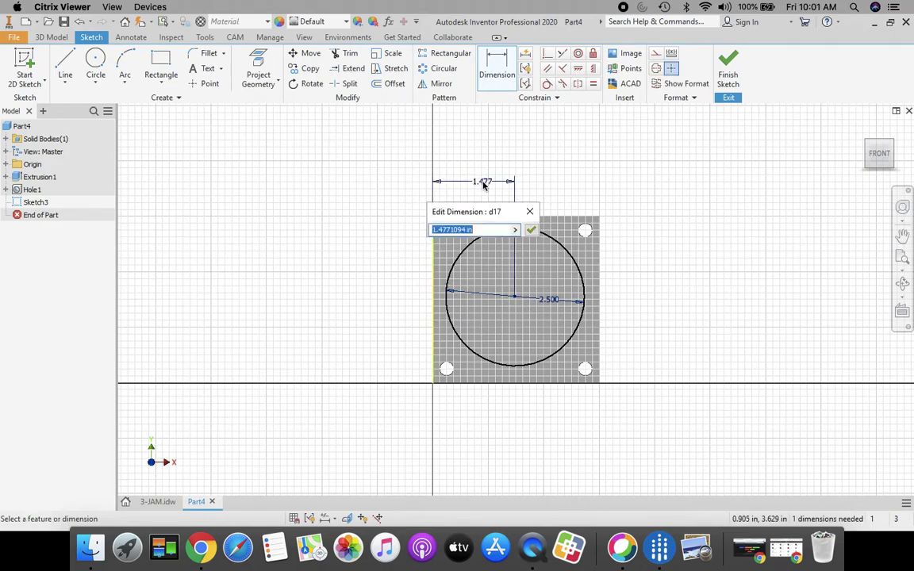
{"action": "type", "text": "1.5"}
{"action": "left_click", "coordinate": [530, 230]}
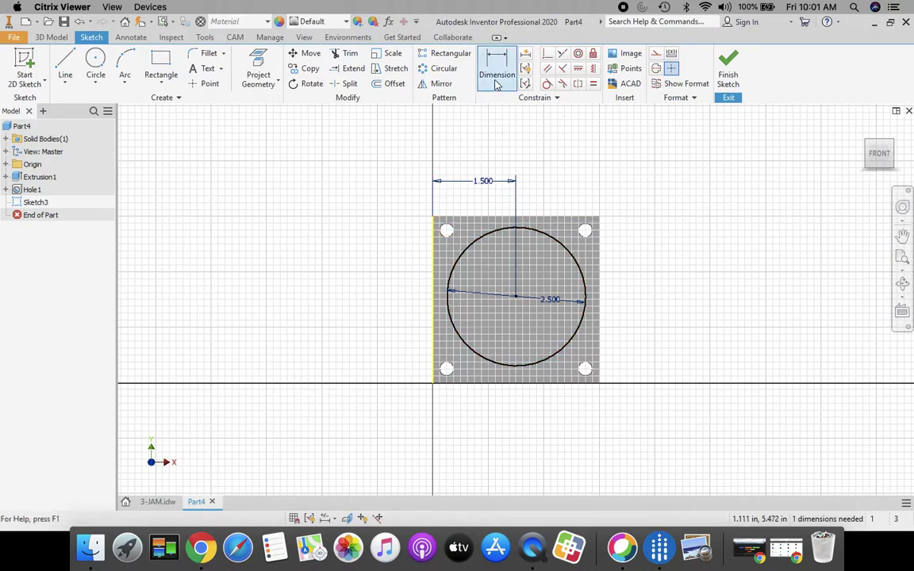
Dimension the circle's centre 1.5 in below the plate's upper edge and finish the sketch
{"action": "left_click", "coordinate": [553, 220]}
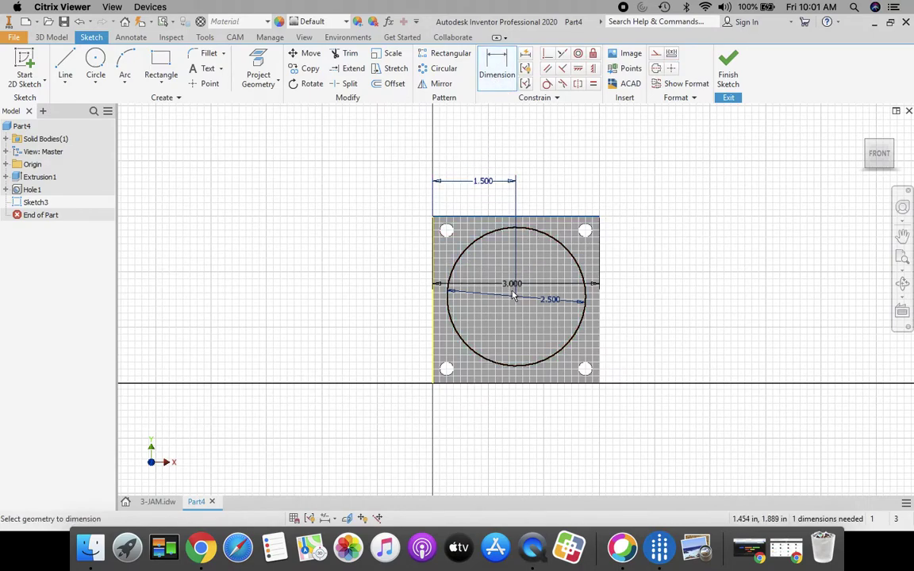
{"action": "left_click", "coordinate": [517, 300]}
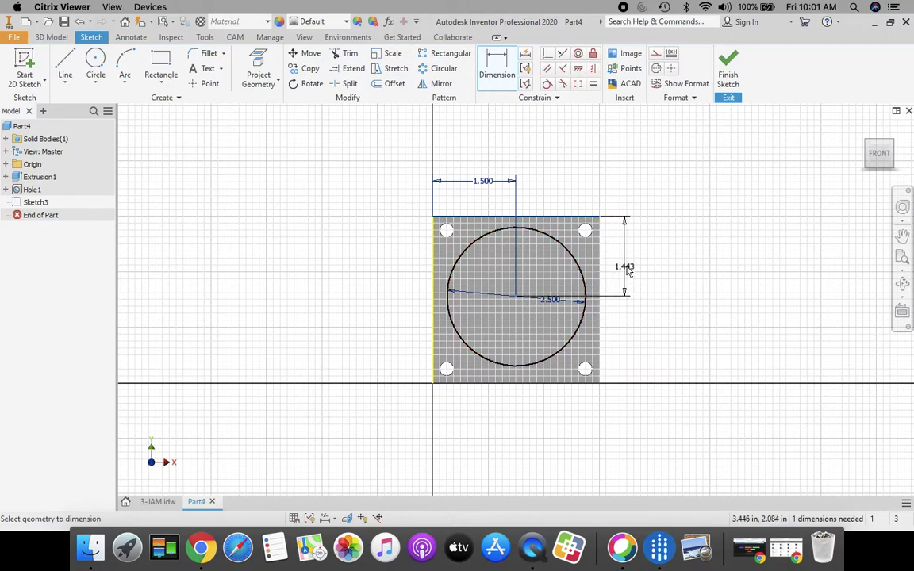
{"action": "left_click", "coordinate": [627, 270]}
{"action": "type", "text": ".5"}
{"action": "key", "text": "Return"}
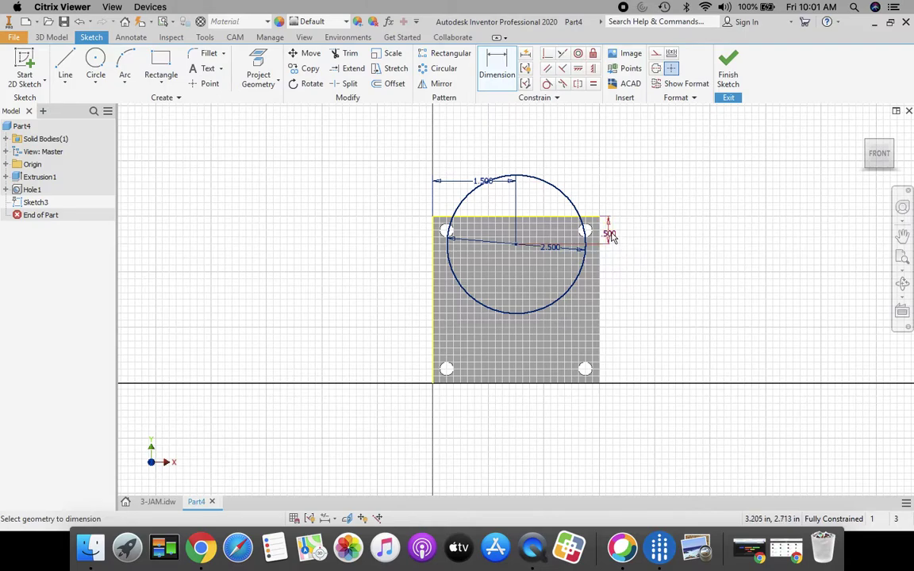
{"action": "double_click", "coordinate": [609, 234]}
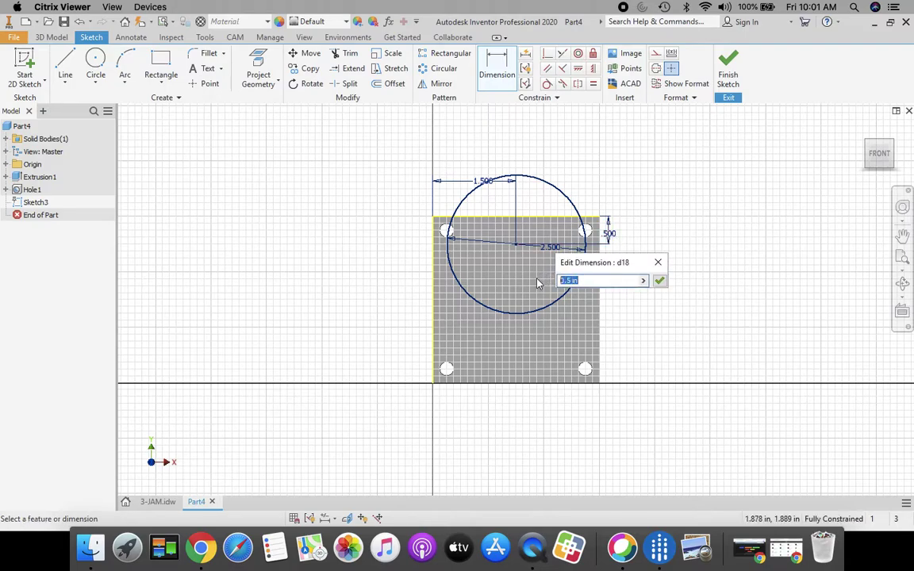
{"action": "type", "text": "1.5"}
{"action": "key", "text": "Return"}
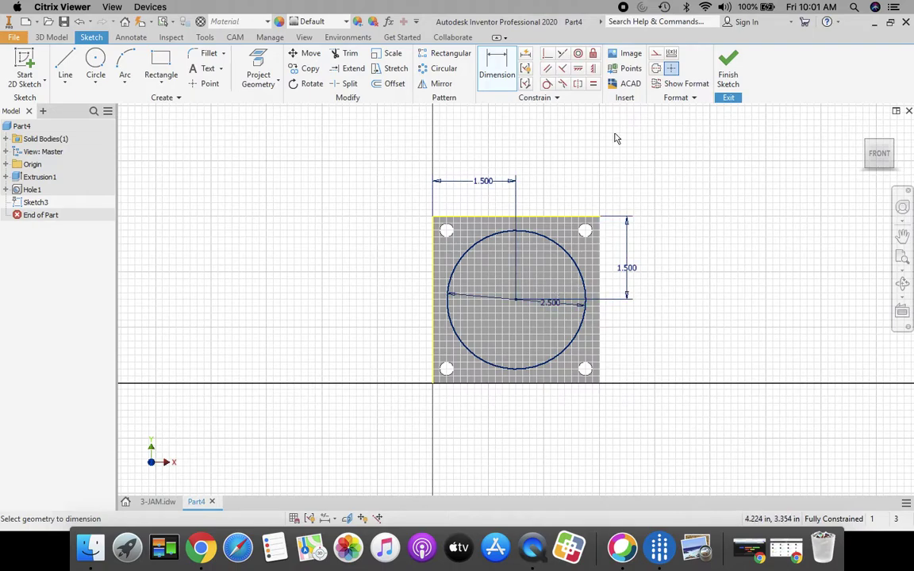
{"action": "left_click", "coordinate": [728, 70]}
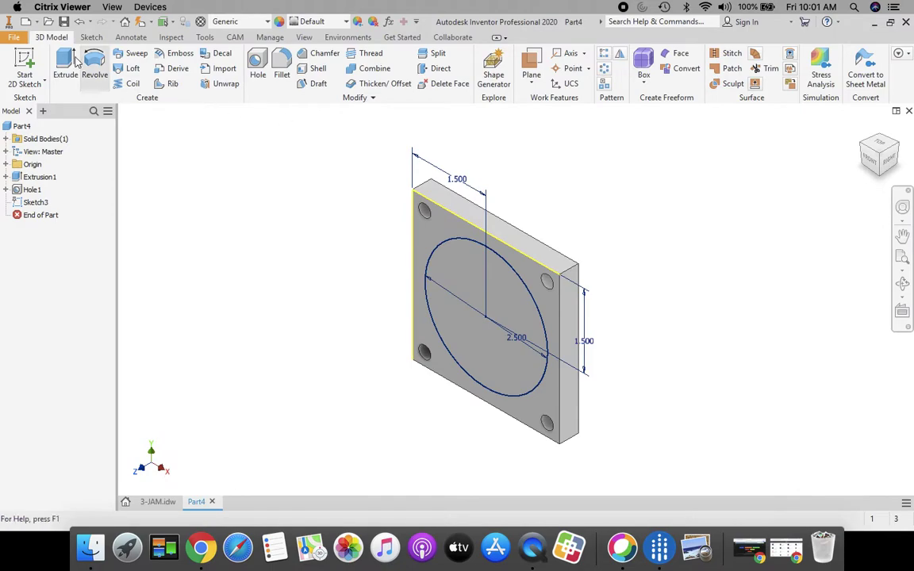
Check the boss thickness on the 3-JAM drawing and extrude the circle .375 in outward from the plate, joined to it
{"action": "left_click", "coordinate": [157, 501]}
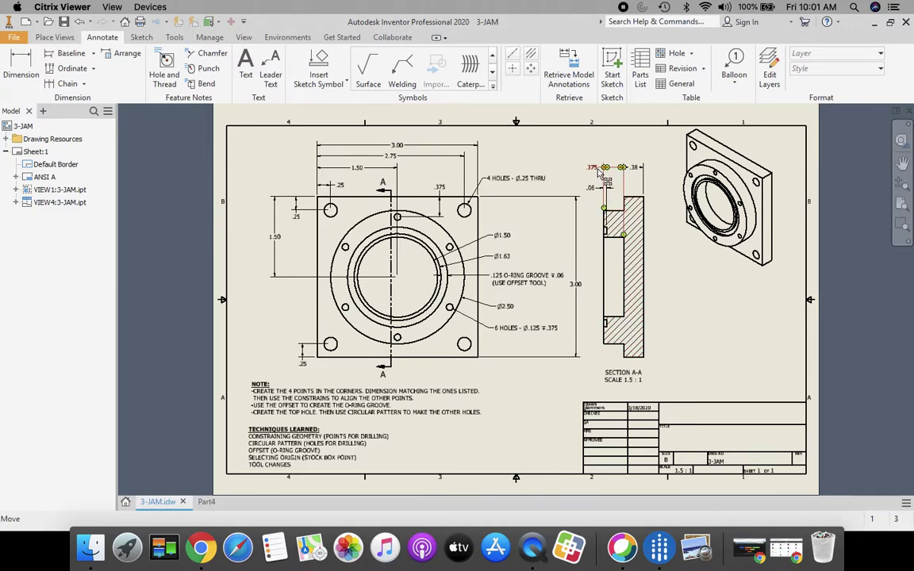
{"action": "left_click", "coordinate": [210, 503]}
{"action": "left_click", "coordinate": [64, 59]}
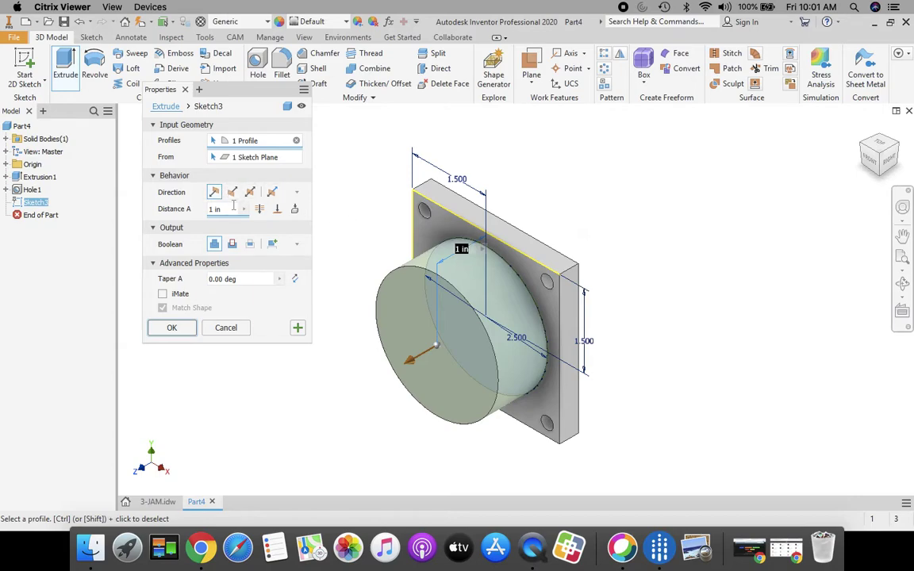
{"action": "type", "text": ".375"}
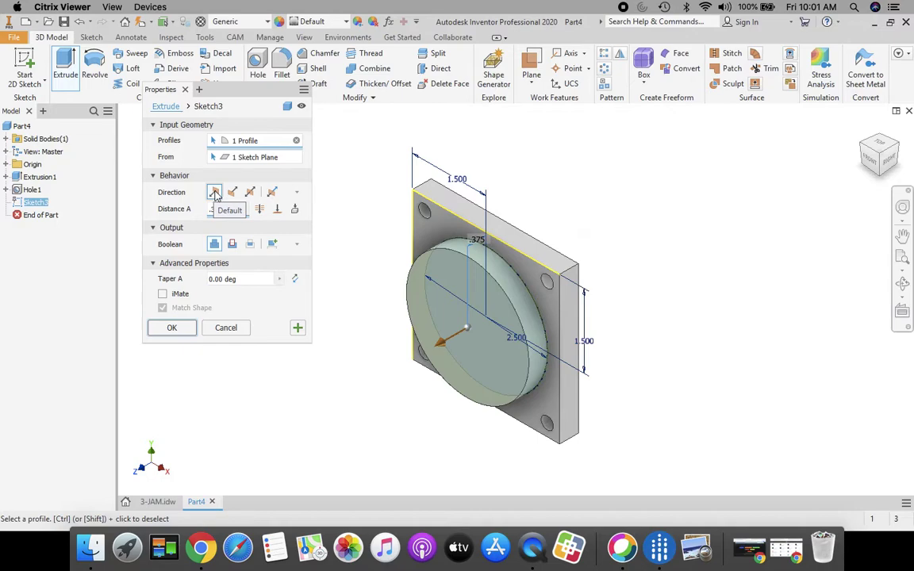
{"action": "left_click", "coordinate": [172, 332]}
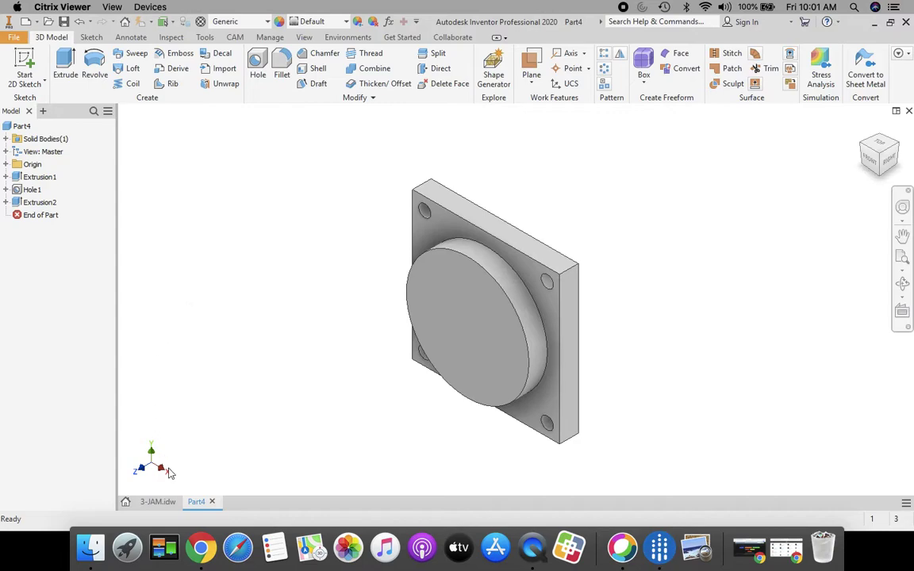
Check the position of the upper small hole on the 3-JAM drawing and start a 2D sketch on the boss's front face
{"action": "left_click", "coordinate": [157, 502]}
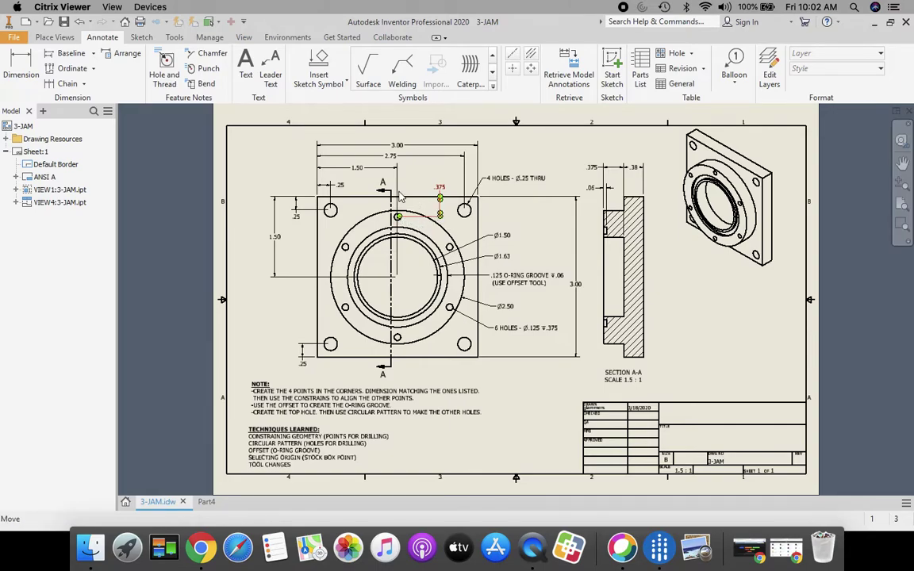
{"action": "left_click", "coordinate": [357, 171]}
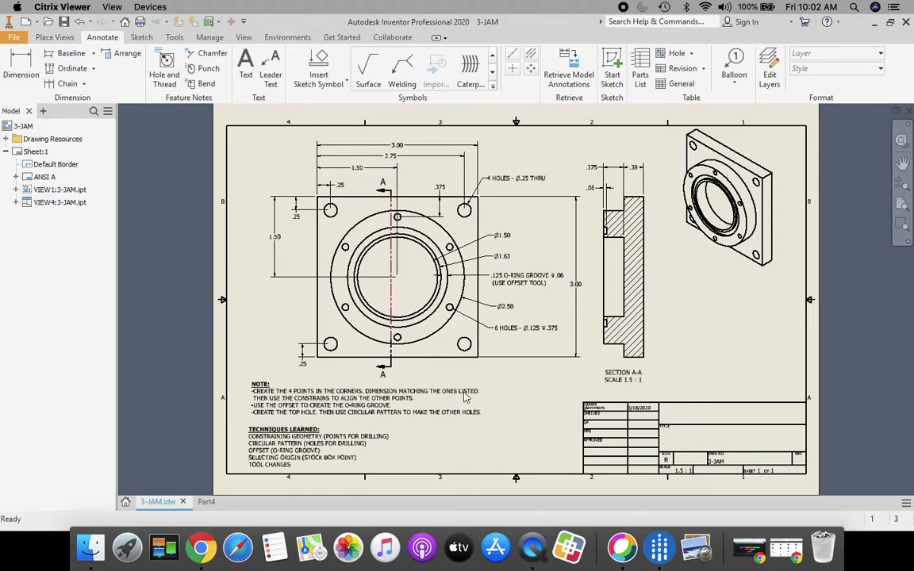
{"action": "left_click", "coordinate": [205, 502]}
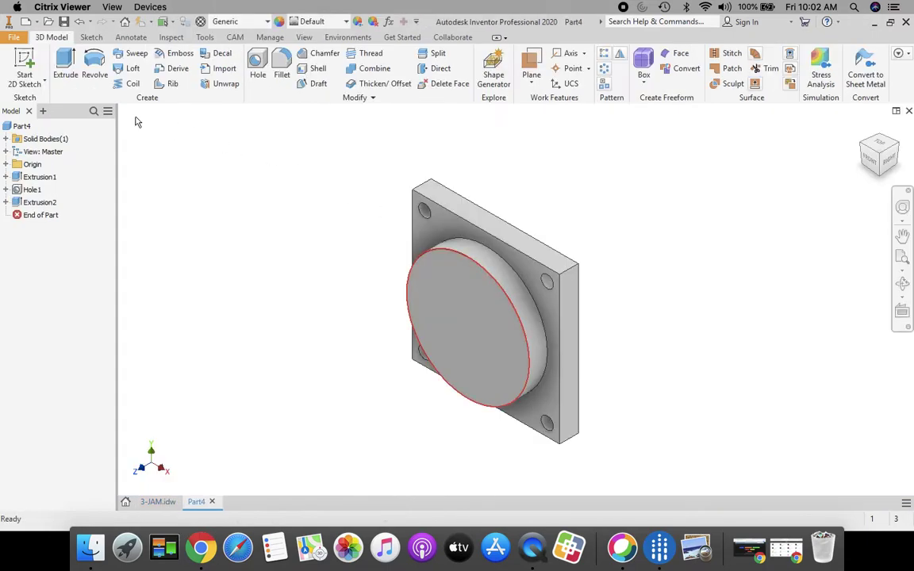
{"action": "left_click", "coordinate": [24, 67]}
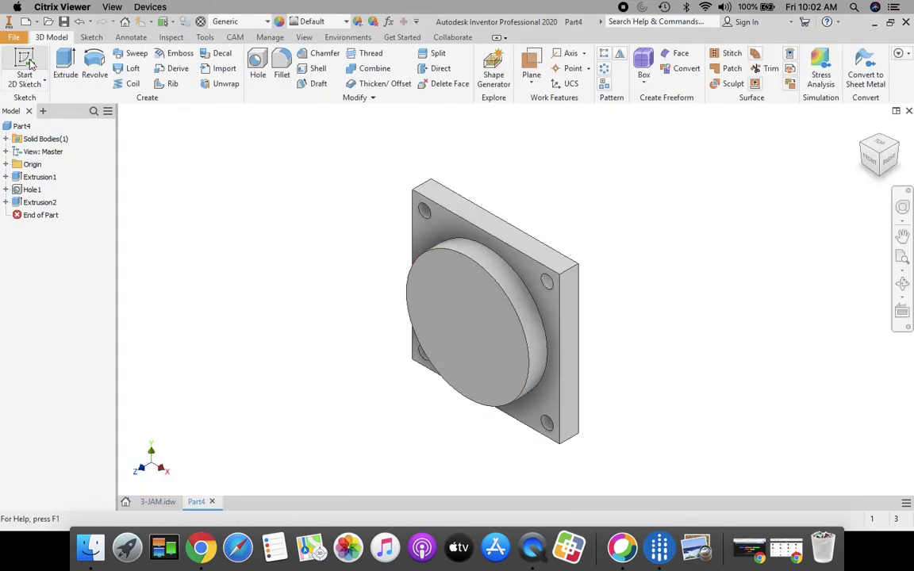
{"action": "left_click", "coordinate": [475, 307]}
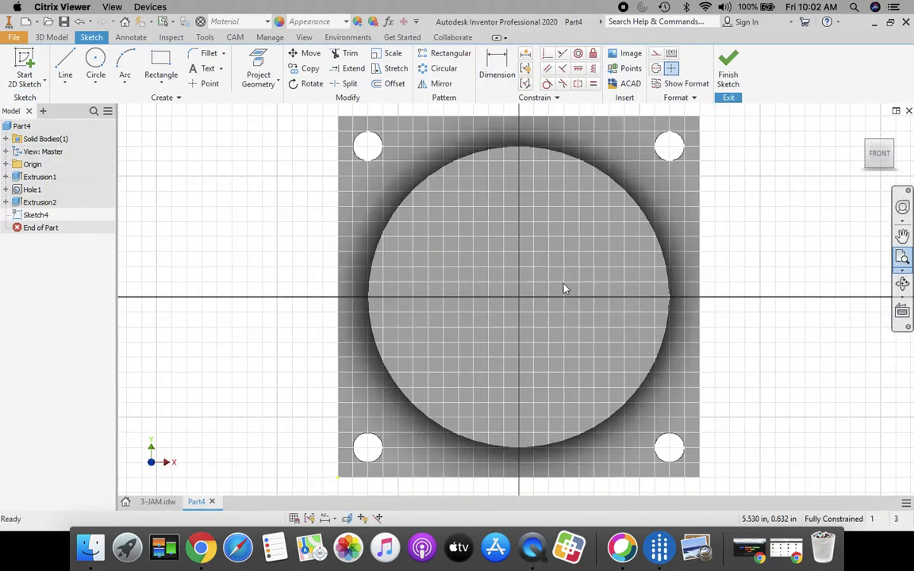
Place a sketch point near the top of the boss face and dimension it .375 in below the plate's upper edge
{"action": "left_click", "coordinate": [208, 83]}
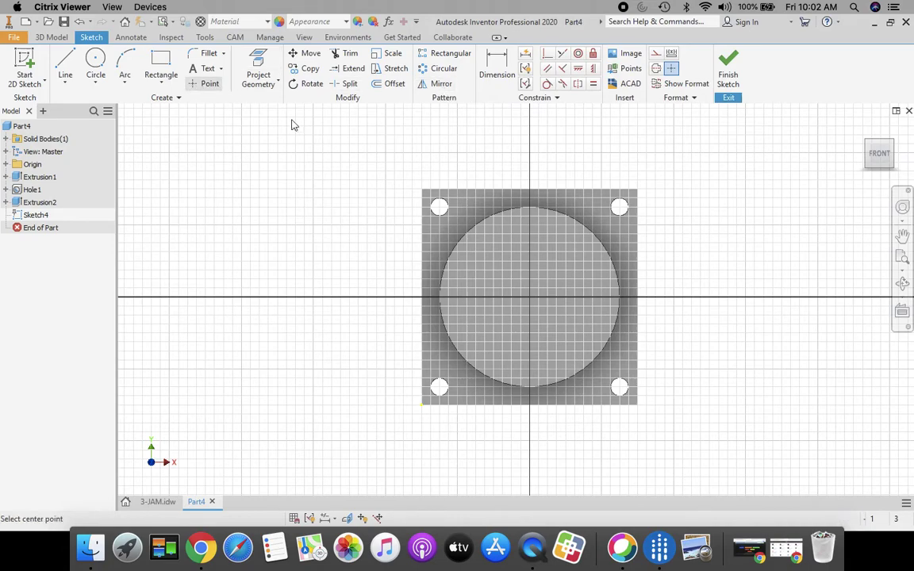
{"action": "left_click", "coordinate": [529, 223]}
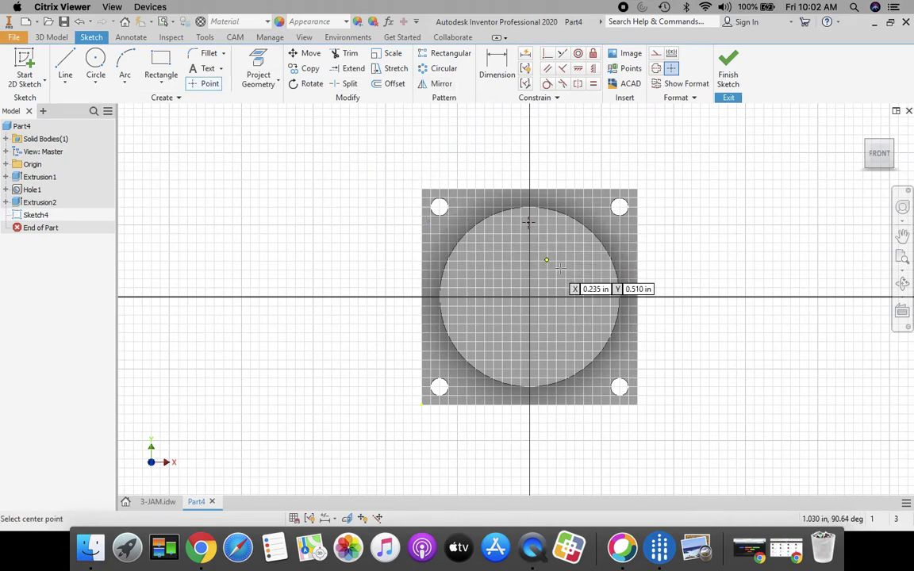
{"action": "left_click", "coordinate": [497, 68]}
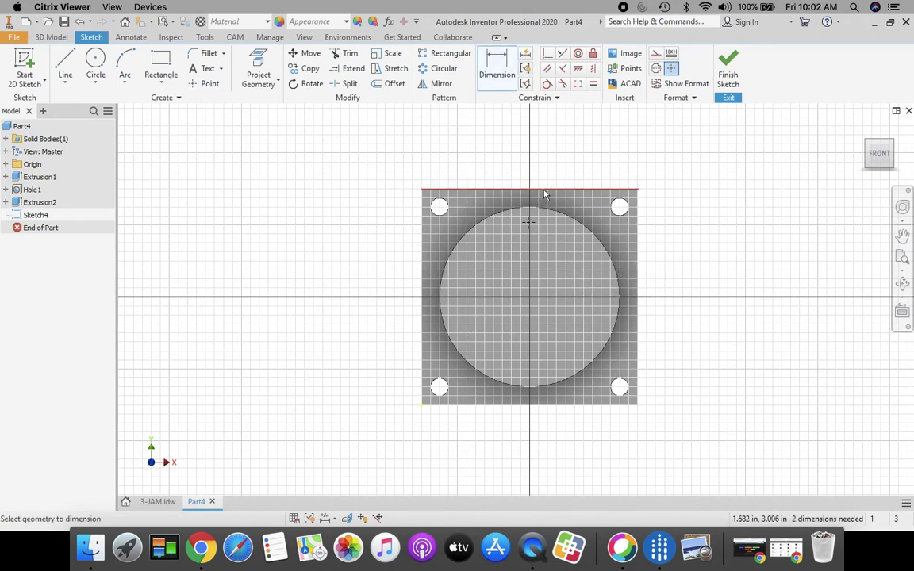
{"action": "left_click", "coordinate": [544, 213]}
{"action": "left_click", "coordinate": [540, 227]}
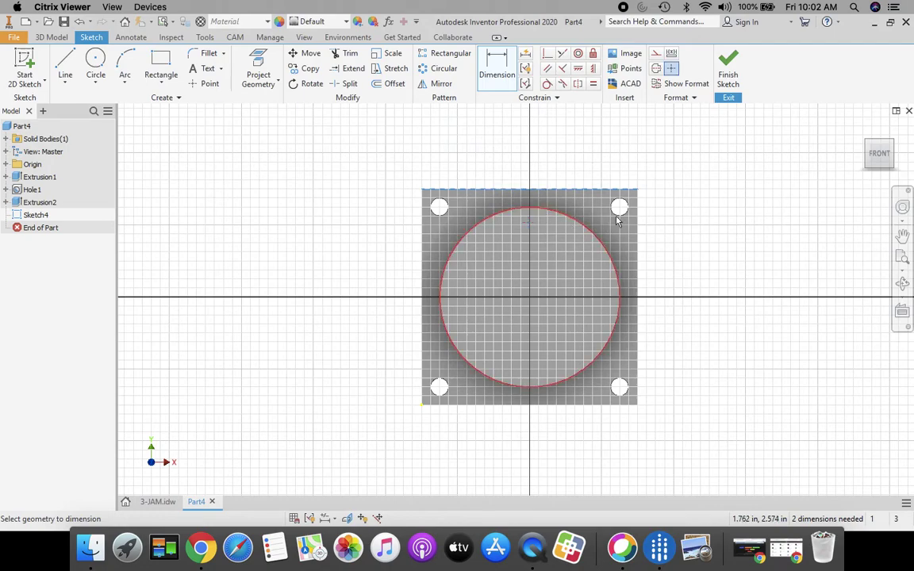
{"action": "left_click", "coordinate": [665, 208]}
{"action": "type", "text": ".375"}
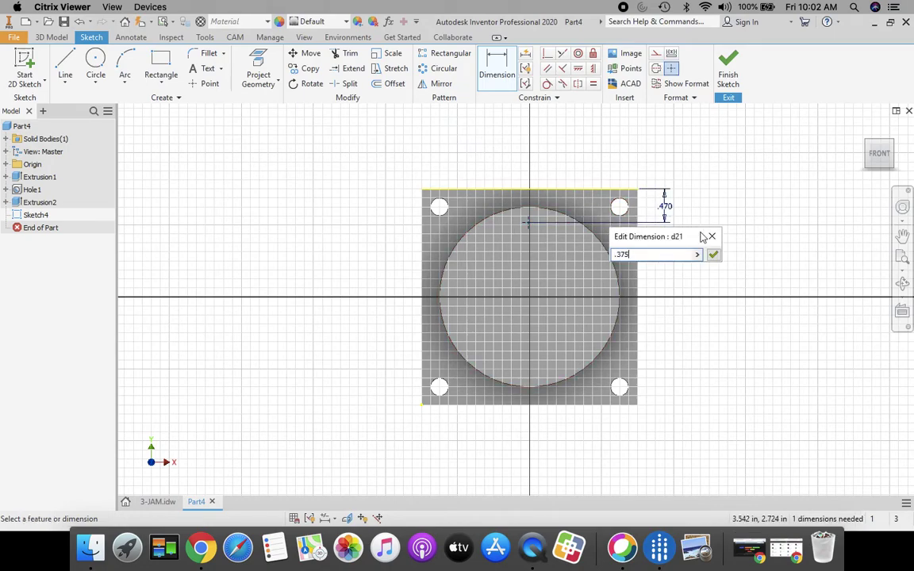
{"action": "left_click", "coordinate": [714, 254]}
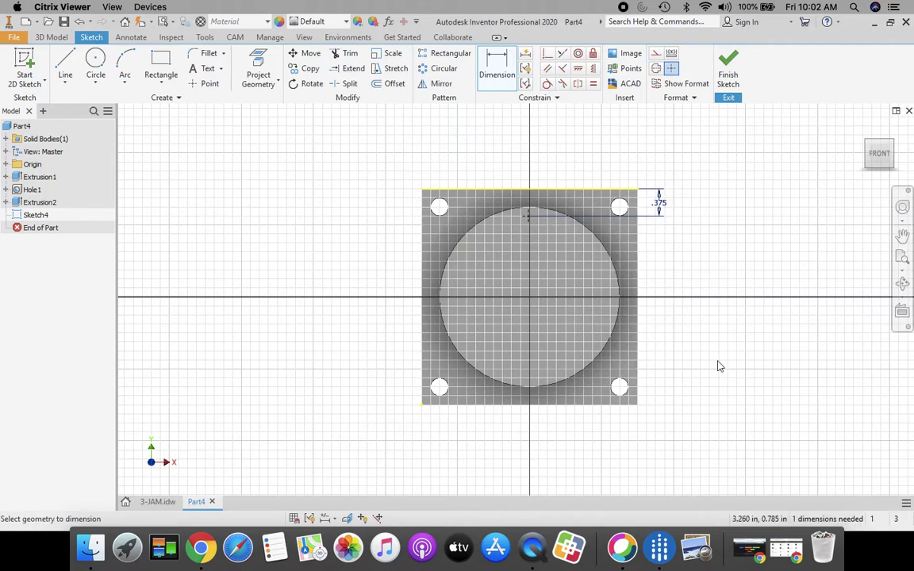
Dimension the sketch point 1.5 in from the plate's left edge and finish the sketch
{"action": "left_click", "coordinate": [425, 235]}
{"action": "left_click", "coordinate": [528, 215]}
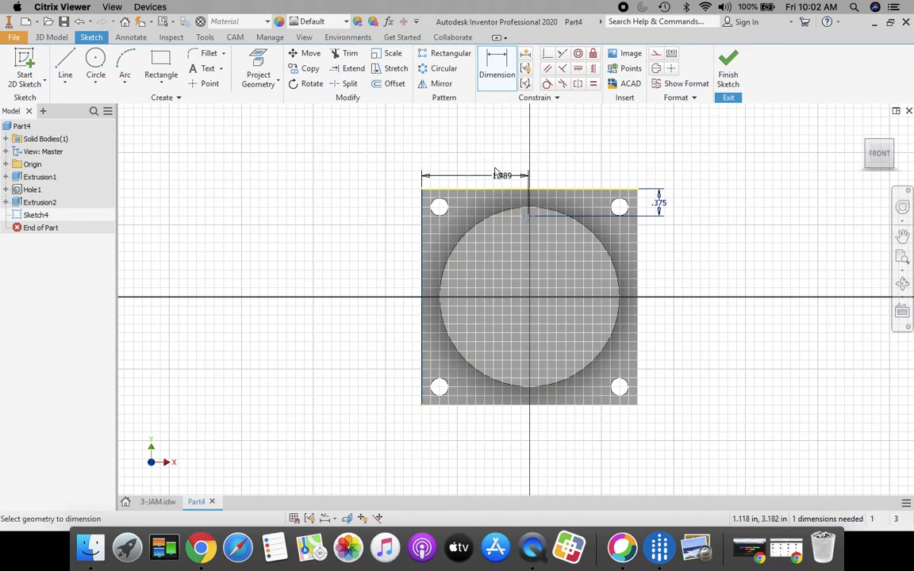
{"action": "left_click", "coordinate": [474, 156]}
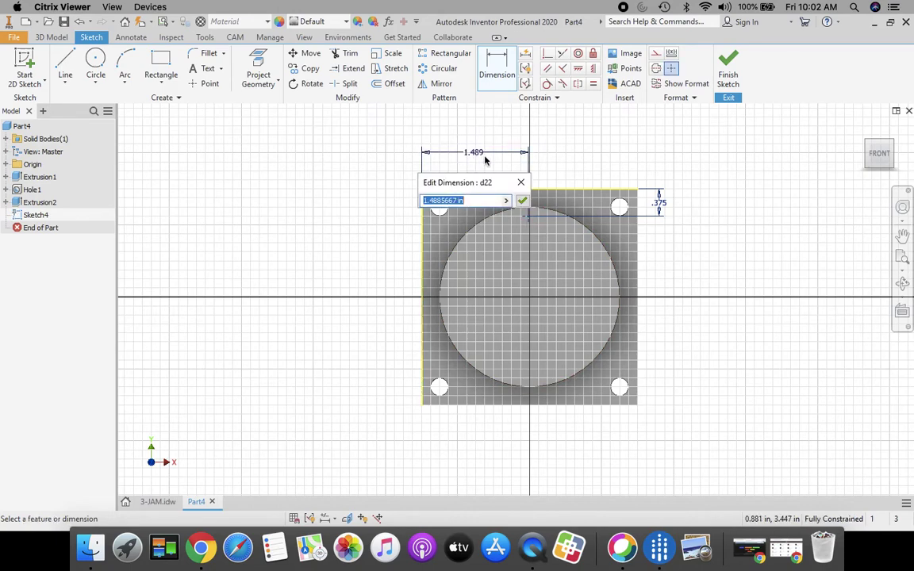
{"action": "type", "text": "1.5"}
{"action": "left_click", "coordinate": [523, 202]}
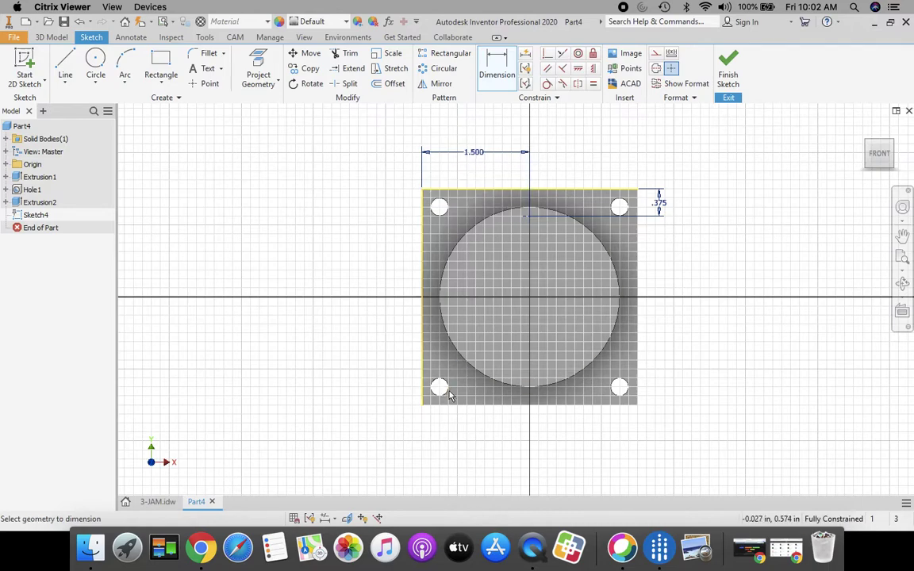
{"action": "left_click", "coordinate": [729, 63]}
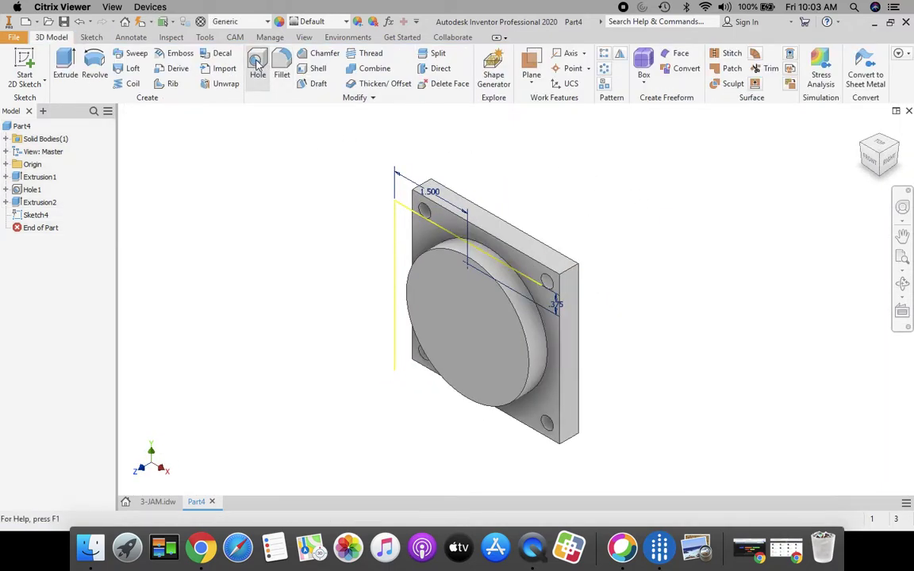
{"action": "left_click", "coordinate": [257, 65]}
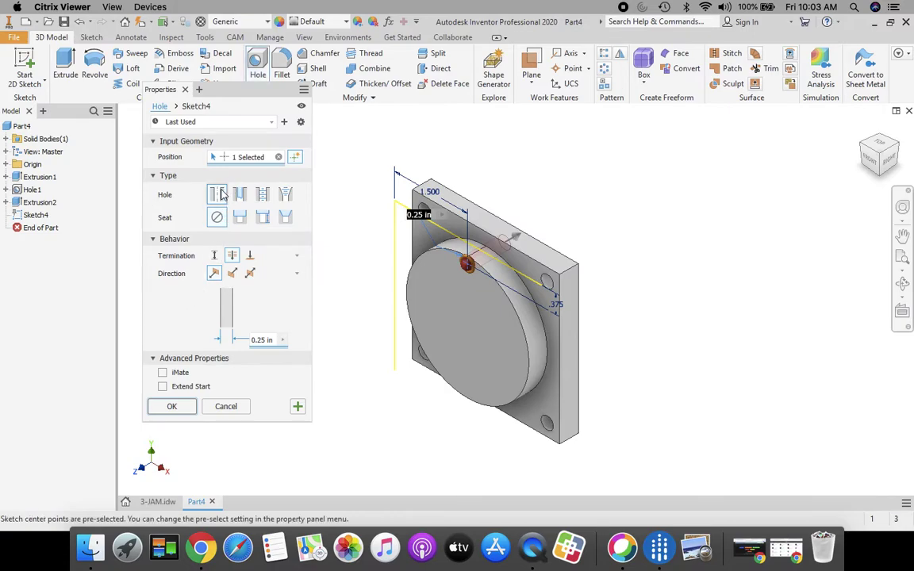
{"action": "left_click", "coordinate": [214, 257]}
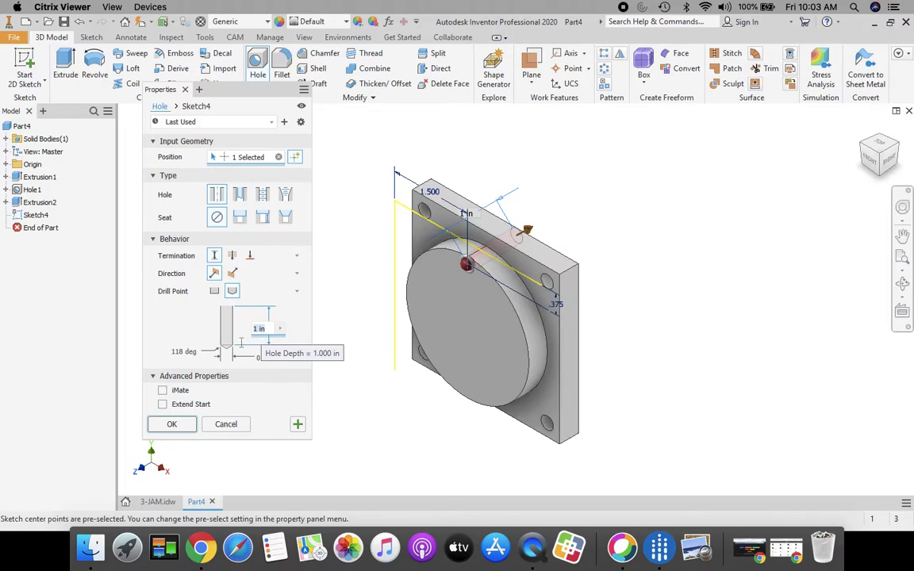
{"action": "left_click", "coordinate": [159, 504]}
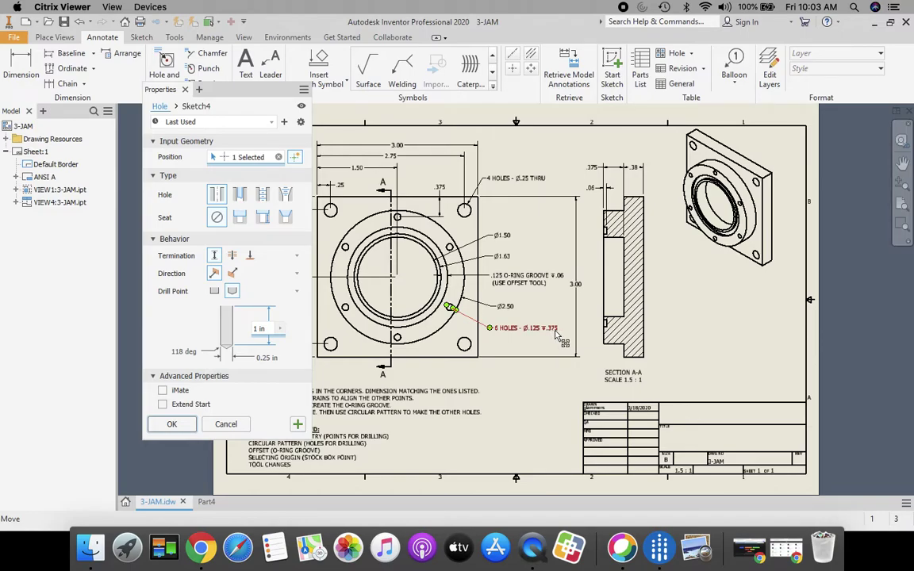
{"action": "left_click", "coordinate": [205, 501]}
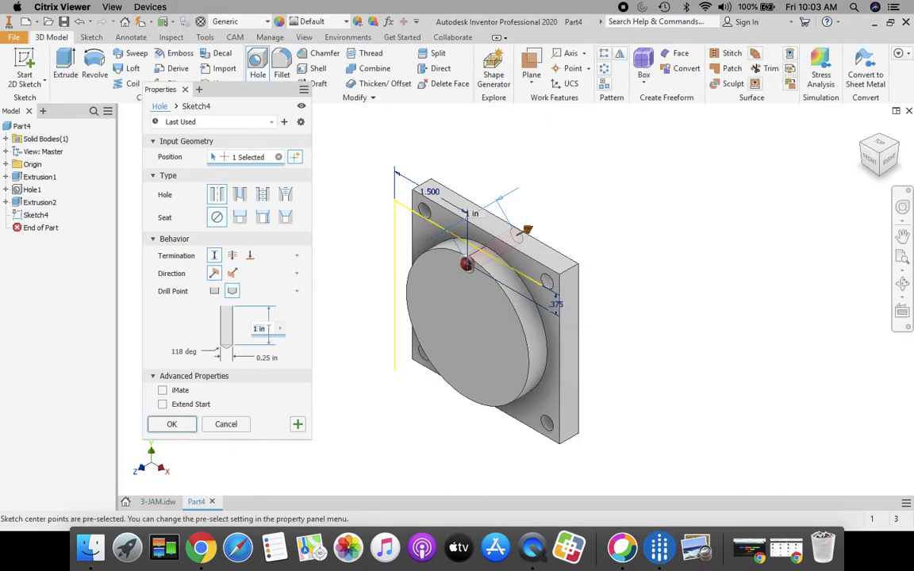
{"action": "key", "text": "period"}
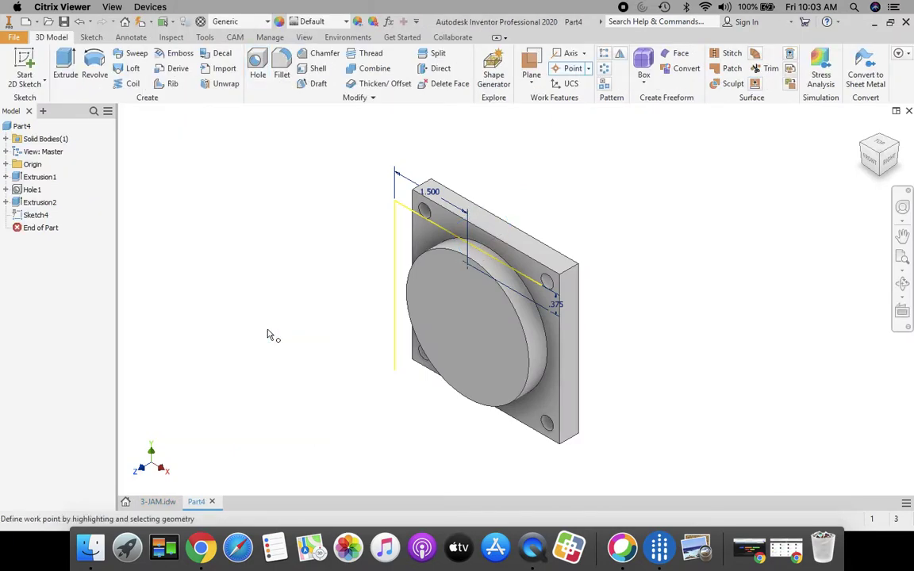
Create a simple blind hole at the sketch point on the boss, .125 in diameter and .375 in deep
{"action": "left_click", "coordinate": [257, 70]}
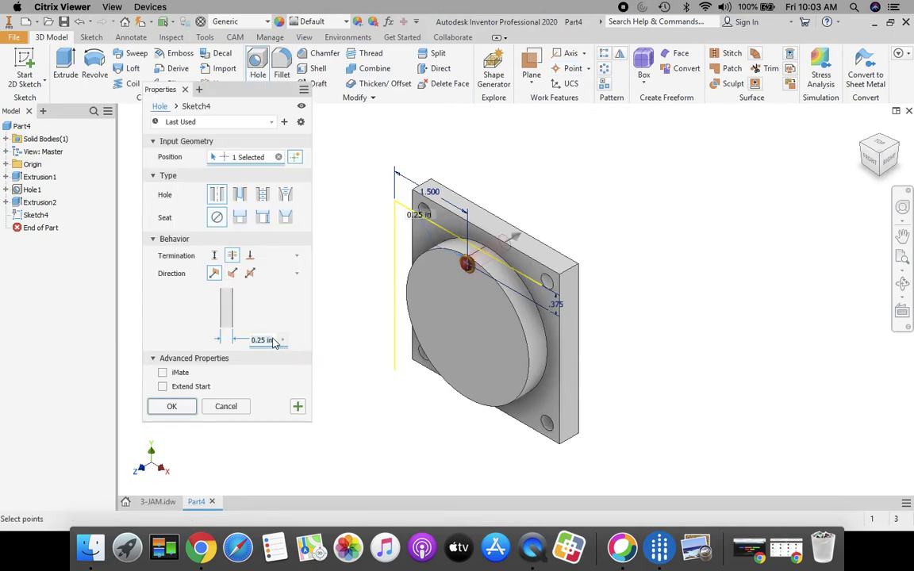
{"action": "type", "text": ".375"}
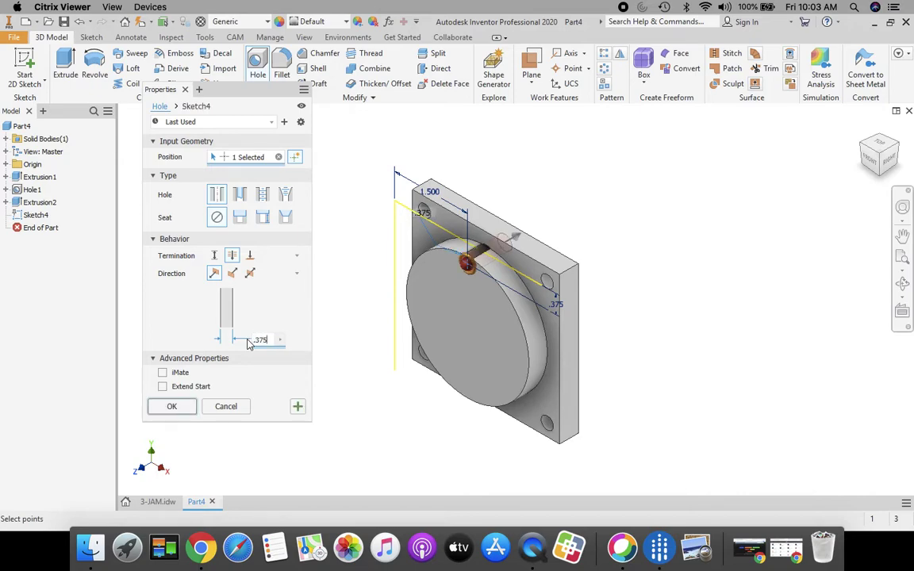
{"action": "left_click", "coordinate": [214, 256]}
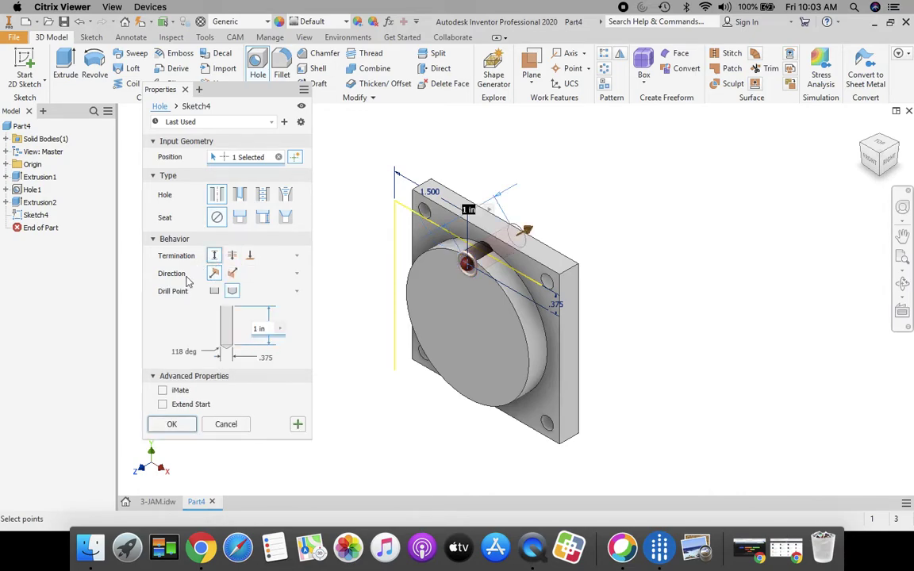
{"action": "left_click_drag", "start_coordinate": [264, 328], "coordinate": [242, 327]}
{"action": "type", "text": ".375"}
{"action": "left_click", "coordinate": [270, 358]}
{"action": "key", "text": "BackSpace"}
{"action": "type", "text": ".125"}
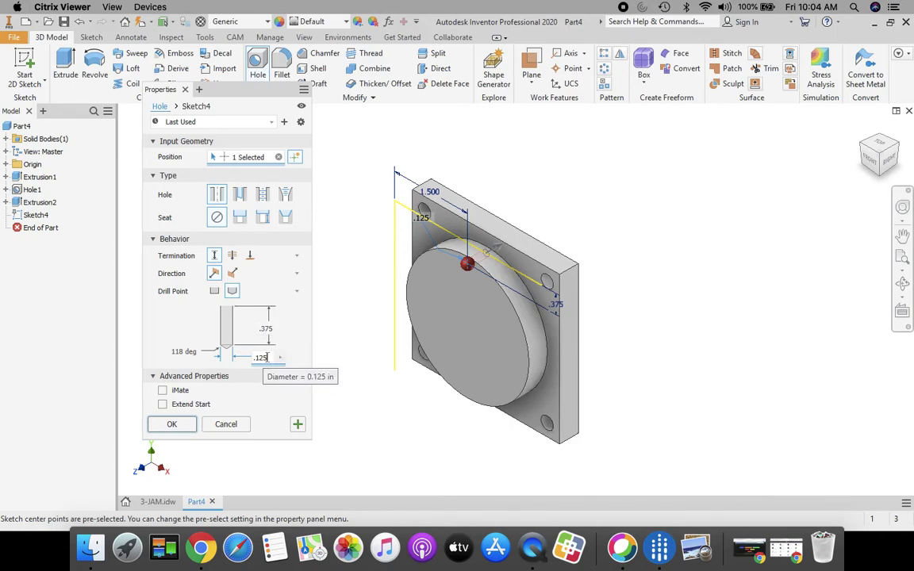
{"action": "left_click", "coordinate": [171, 425]}
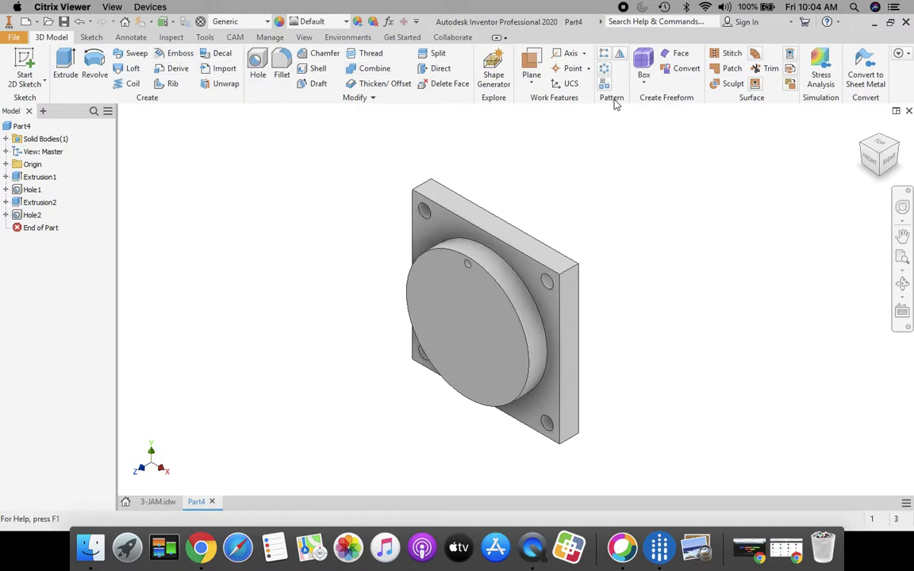
Make a circular pattern of the small boss hole around the boss axis with 6 occurrences over 360 degrees
{"action": "left_click", "coordinate": [604, 70]}
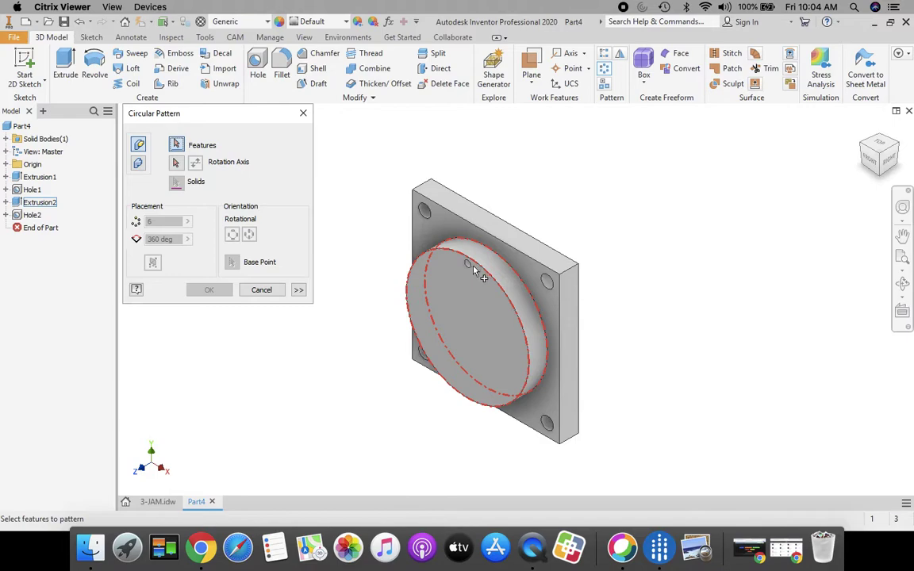
{"action": "scroll", "coordinate": [470, 270], "scroll_direction": "up", "scroll_amount": 5}
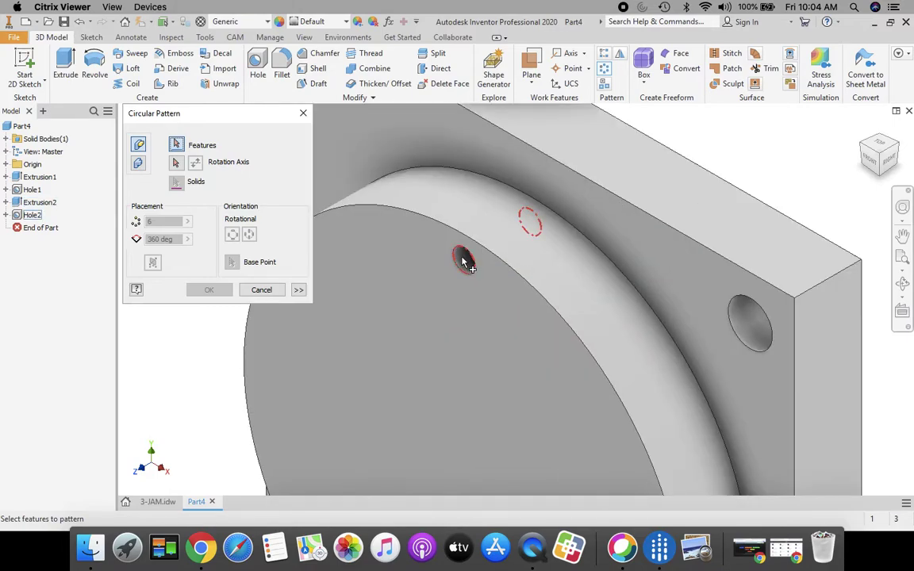
{"action": "left_click", "coordinate": [464, 262]}
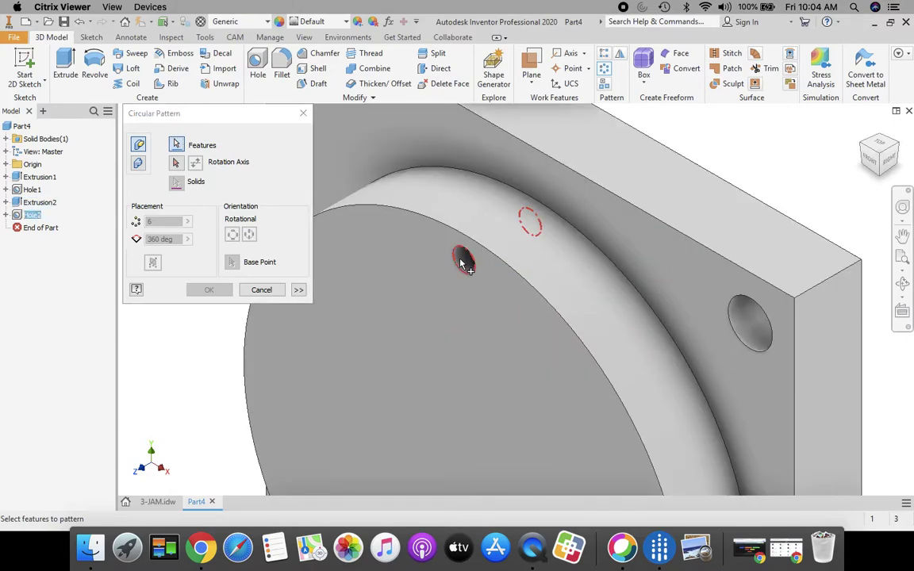
{"action": "left_click", "coordinate": [862, 127]}
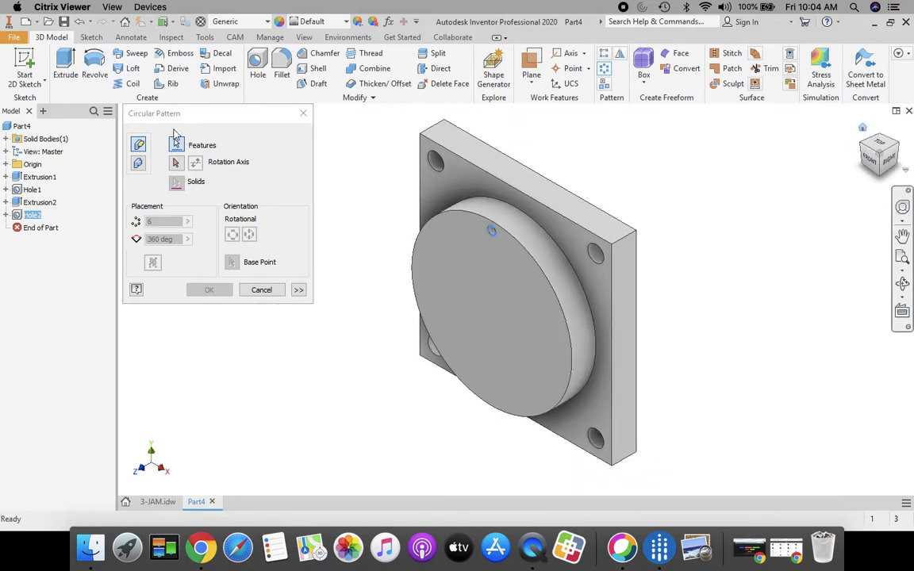
{"action": "left_click", "coordinate": [176, 144]}
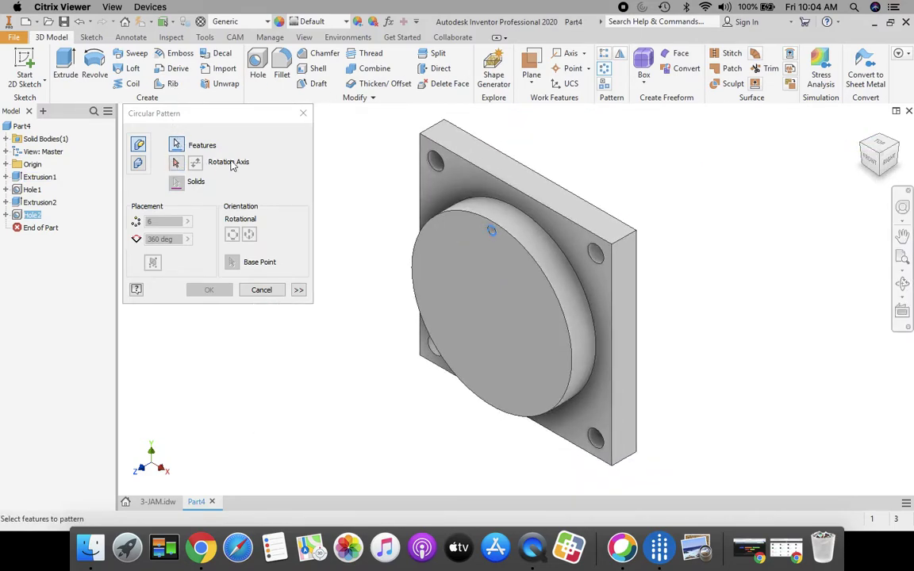
{"action": "left_click", "coordinate": [177, 164]}
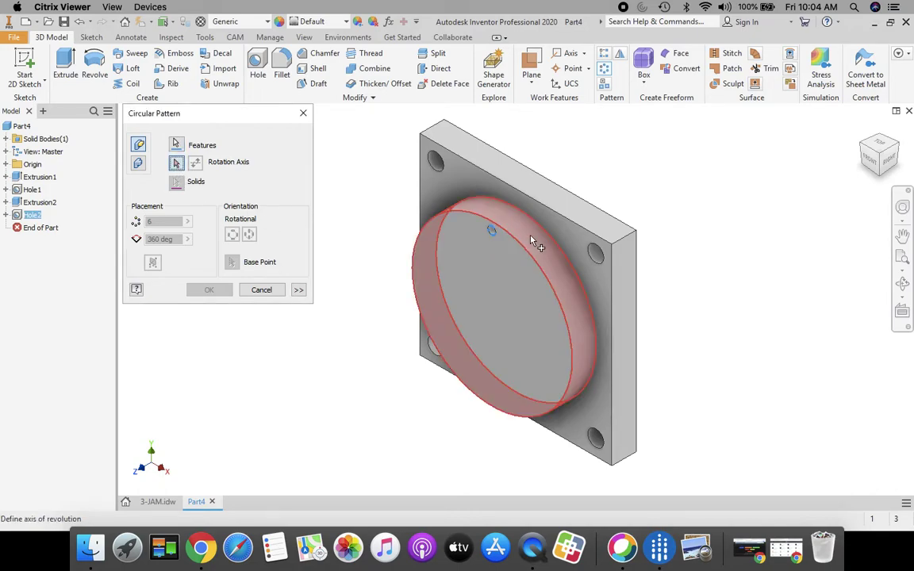
{"action": "left_click", "coordinate": [556, 268]}
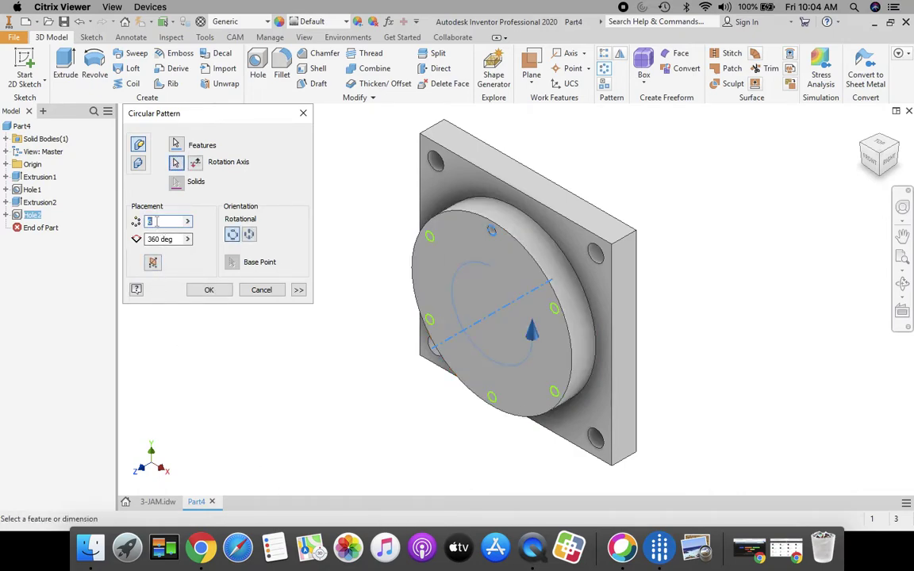
{"action": "type", "text": "6"}
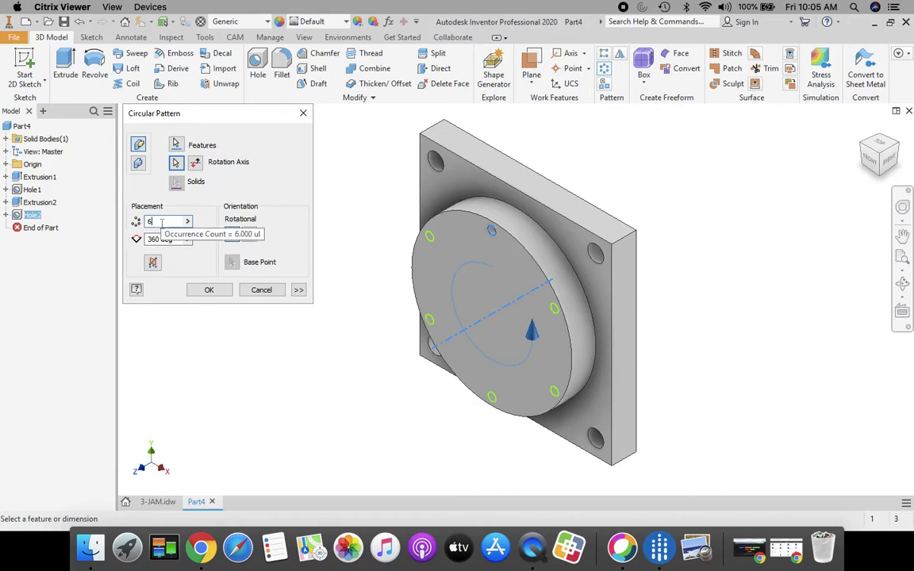
{"action": "left_click", "coordinate": [208, 290]}
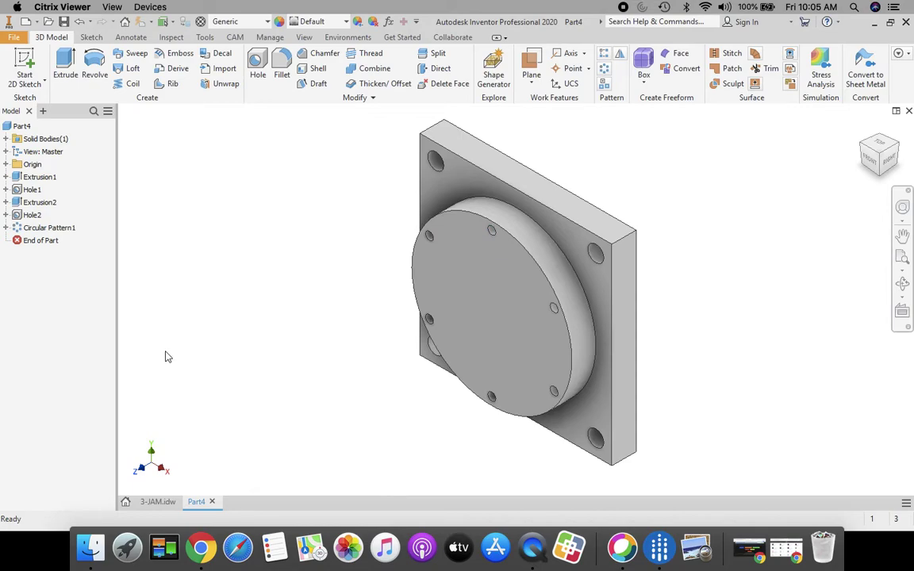
Check the center bore's diameter and depth on the 3-JAM drawing and start a 2D sketch on the boss's front face
{"action": "left_click", "coordinate": [154, 503]}
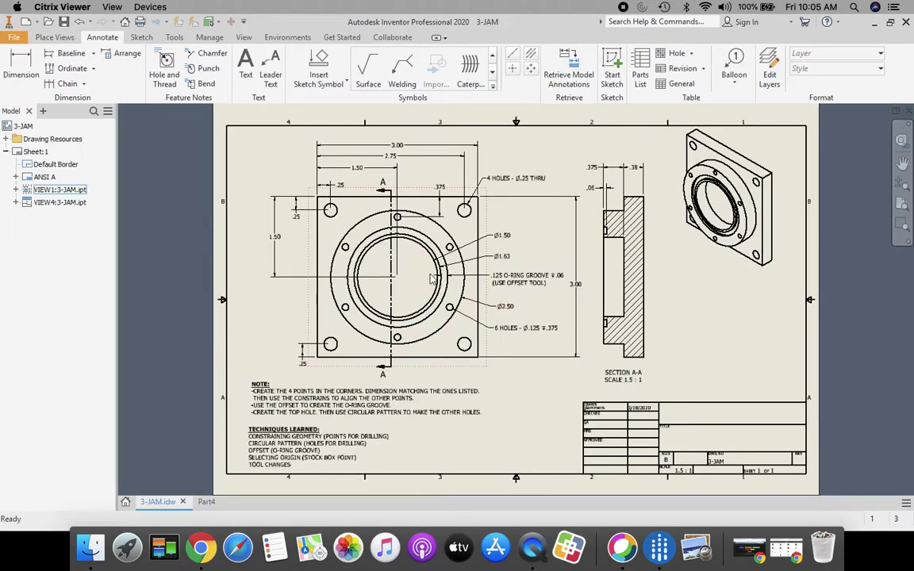
{"action": "left_click_drag", "start_coordinate": [391, 295], "coordinate": [400, 306]}
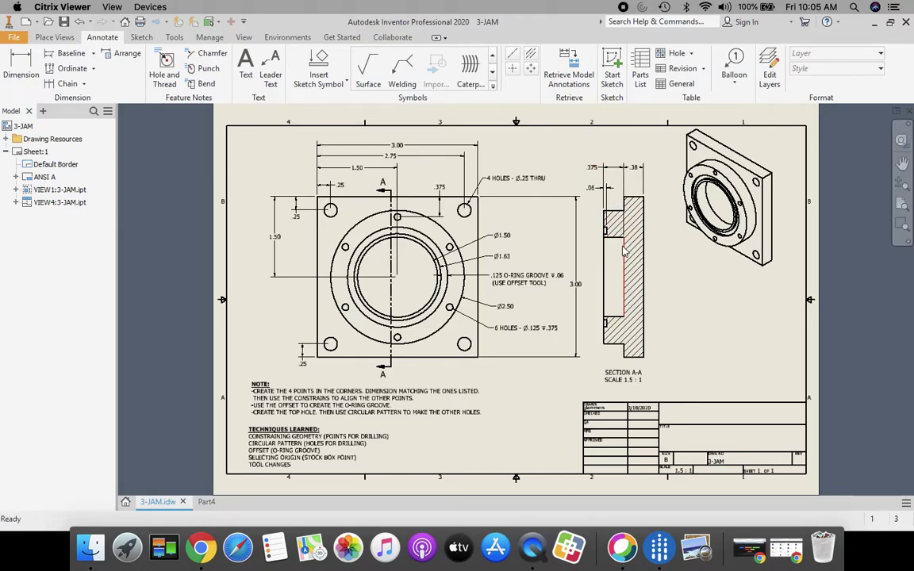
{"action": "left_click", "coordinate": [206, 502]}
{"action": "left_click", "coordinate": [26, 62]}
{"action": "left_click", "coordinate": [514, 300]}
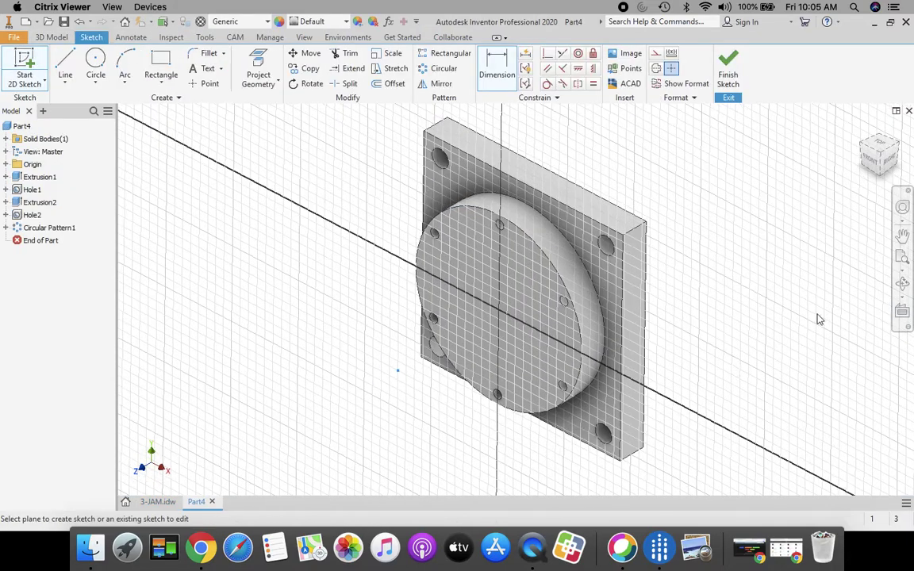
Sketch a 1.5 in diameter circle at the center of the boss face and finish the sketch
{"action": "left_click", "coordinate": [96, 64]}
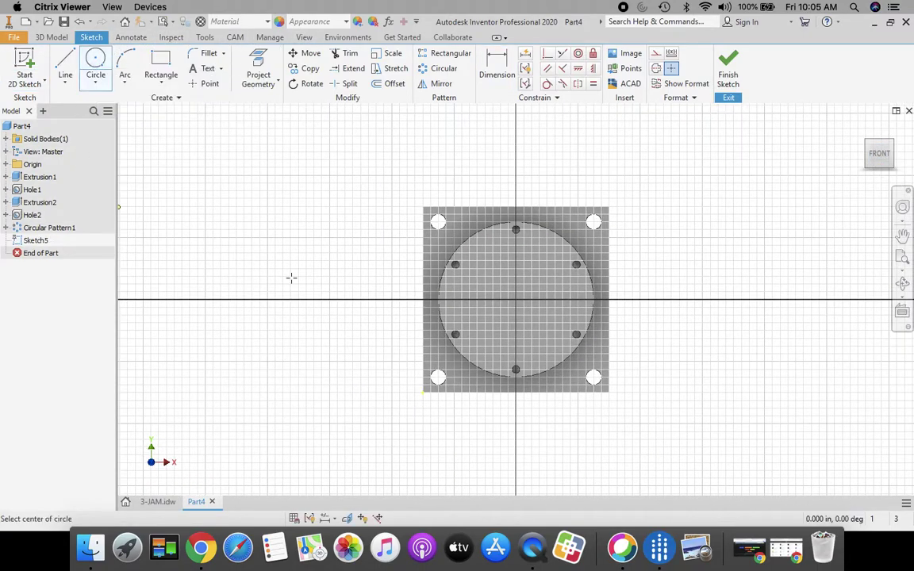
{"action": "left_click", "coordinate": [516, 299]}
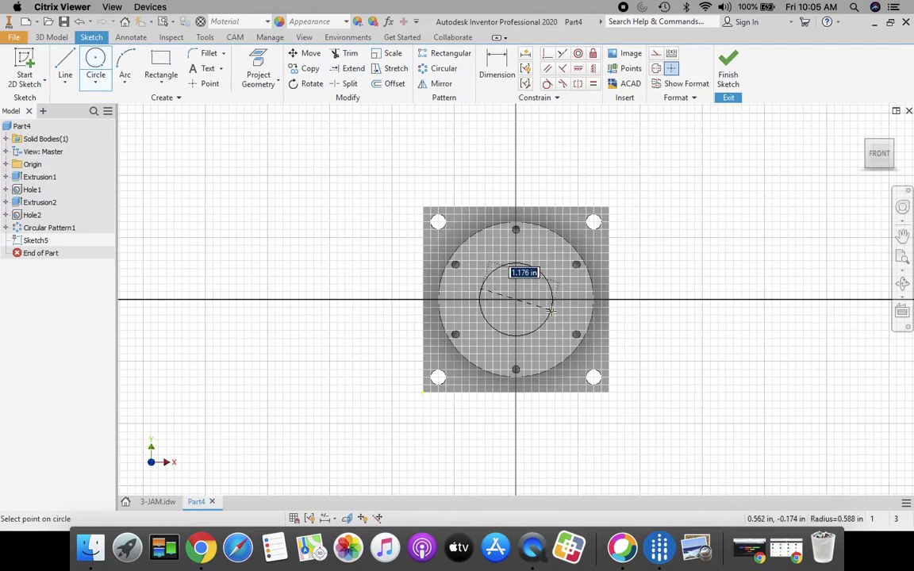
{"action": "type", "text": "1"}
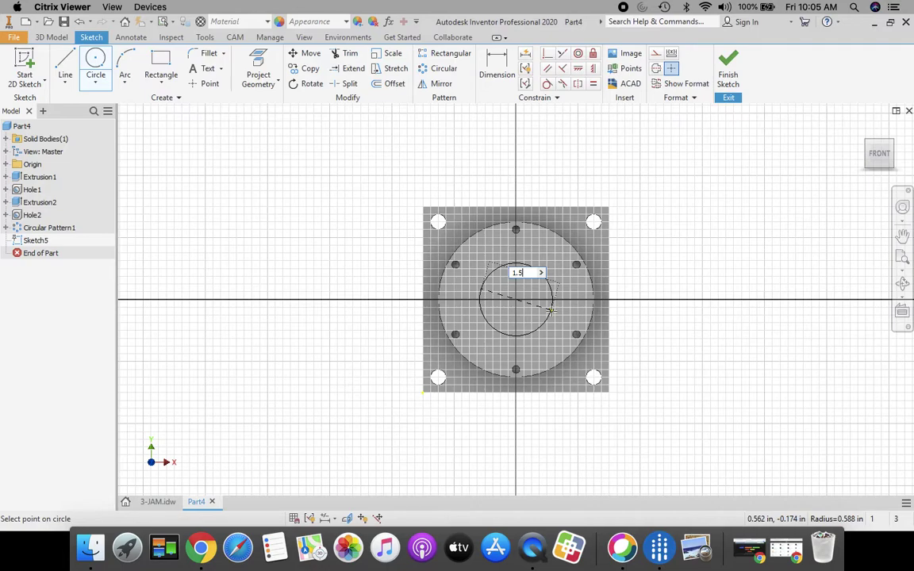
{"action": "type", "text": ".5"}
{"action": "key", "text": "Return"}
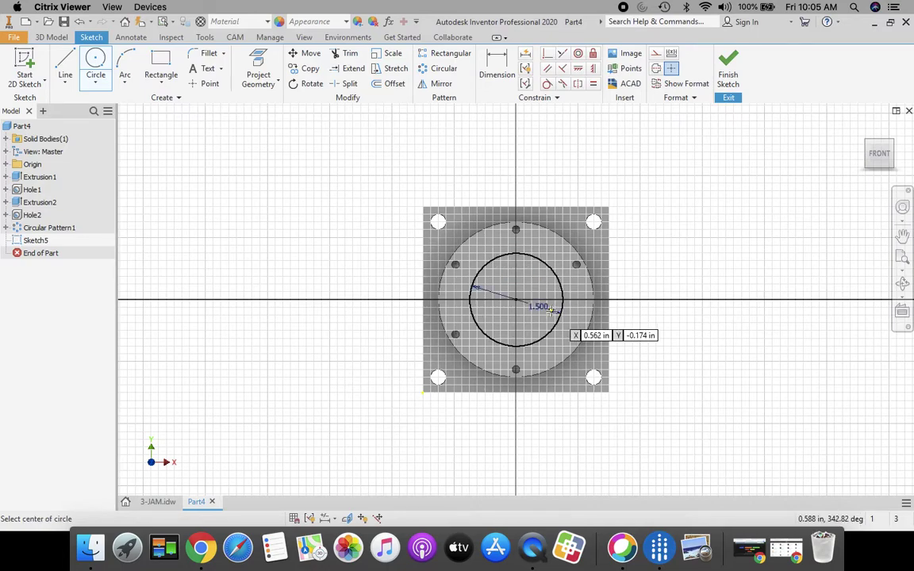
{"action": "left_click", "coordinate": [731, 65]}
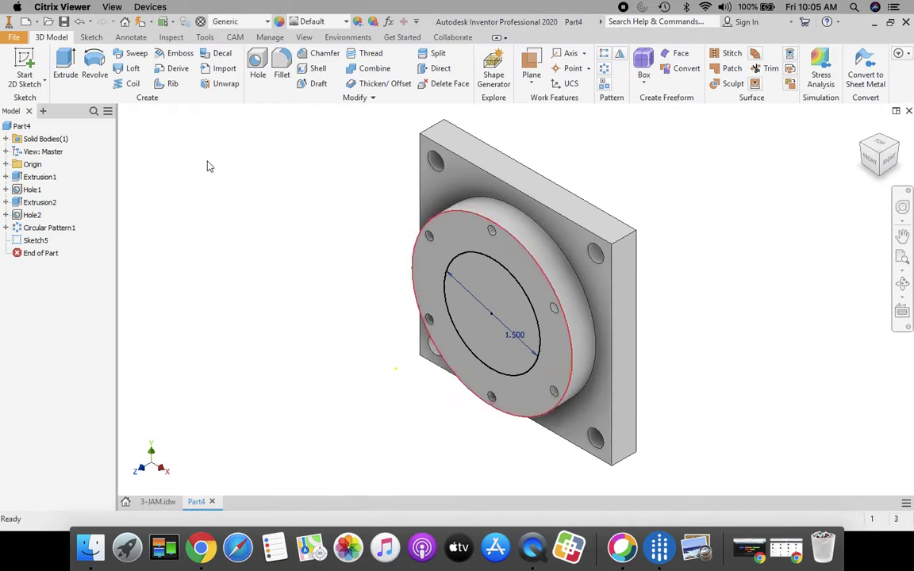
Cut the 1.5 in circle .375 in deep into the boss with Extrude, using the flipped direction
{"action": "left_click", "coordinate": [62, 62]}
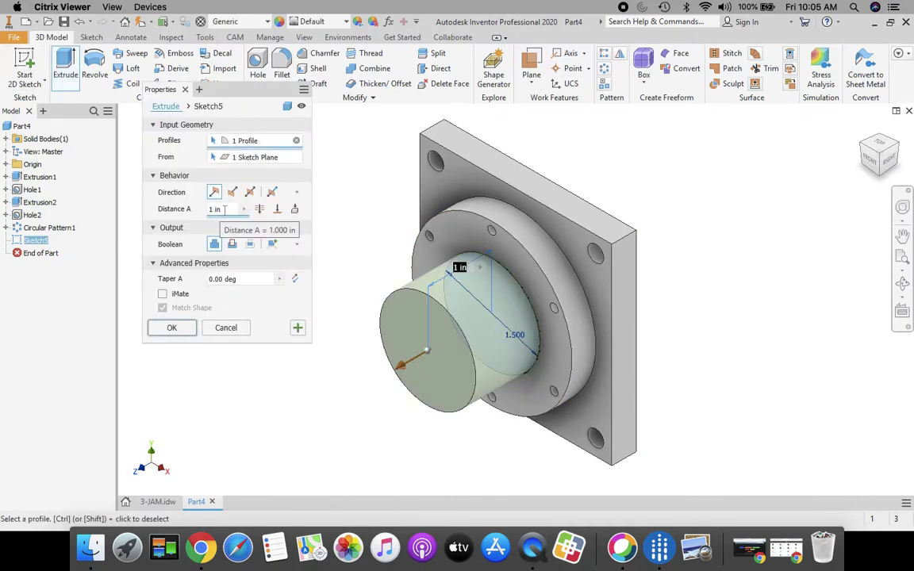
{"action": "key", "text": "BackSpace"}
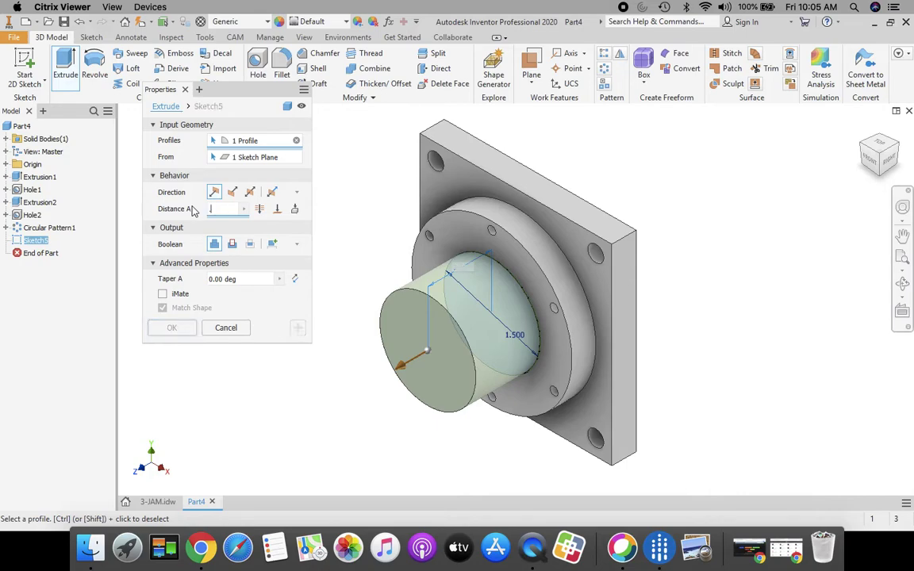
{"action": "type", "text": ".375"}
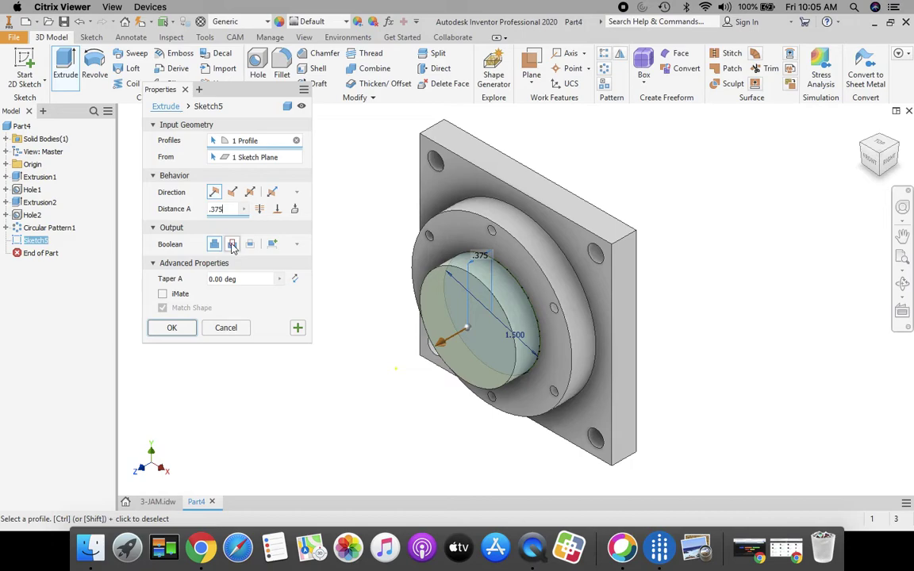
{"action": "left_click", "coordinate": [231, 245]}
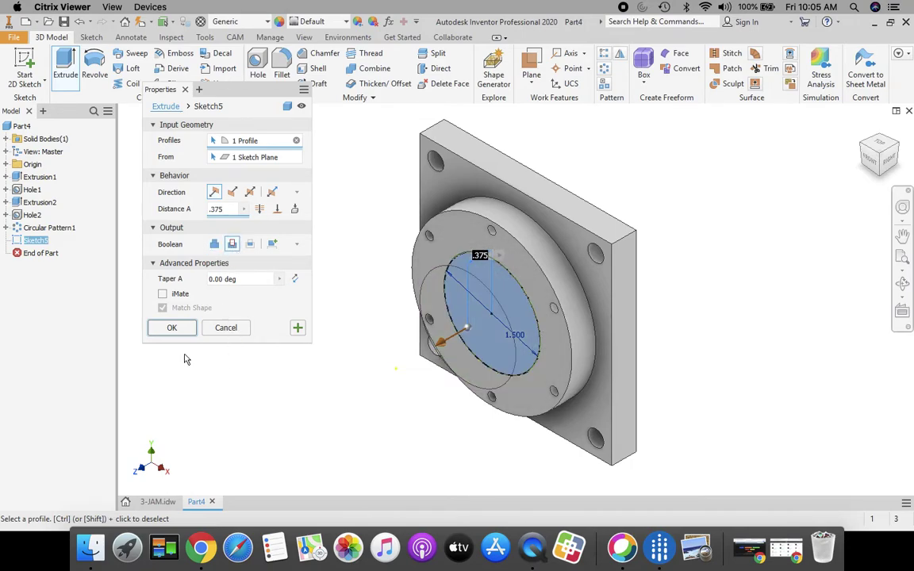
{"action": "left_click", "coordinate": [173, 329]}
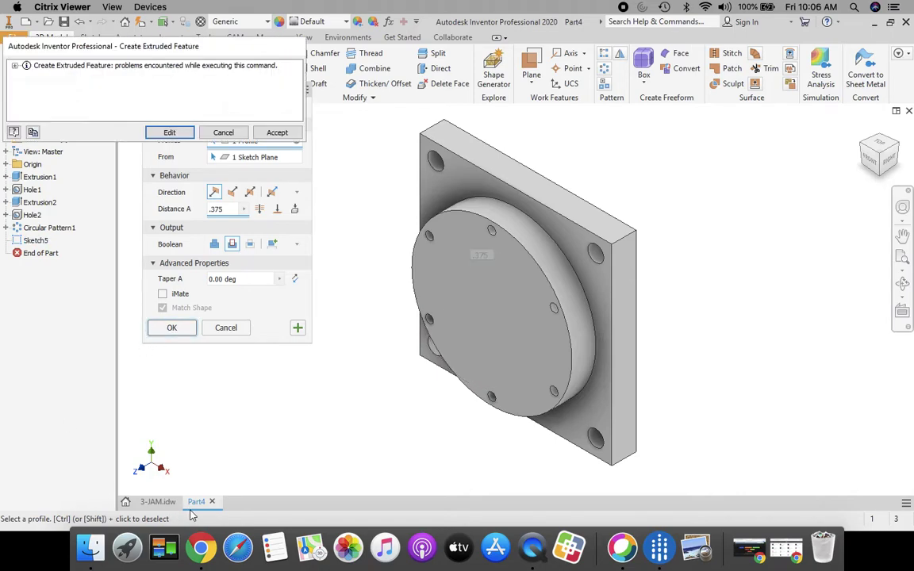
{"action": "left_click_drag", "start_coordinate": [199, 49], "coordinate": [343, 115]}
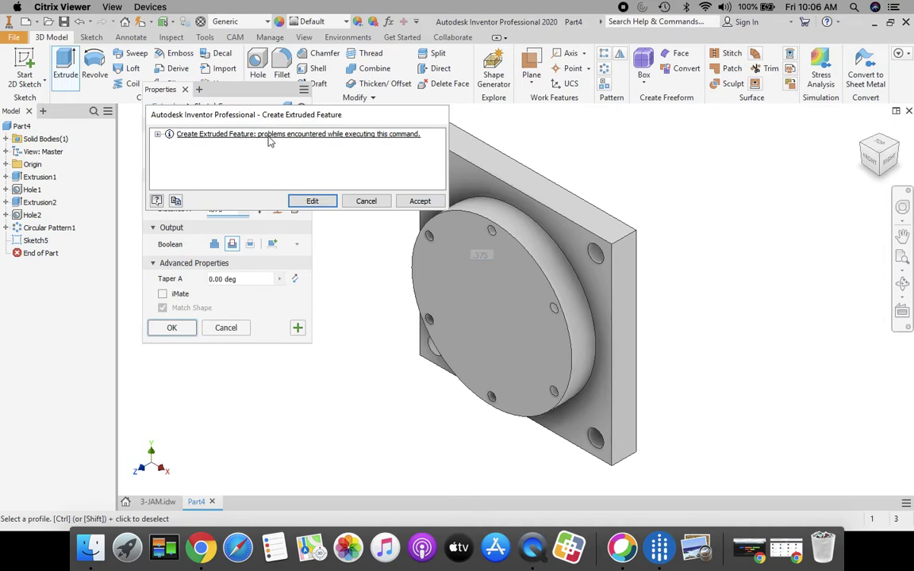
{"action": "left_click", "coordinate": [315, 202]}
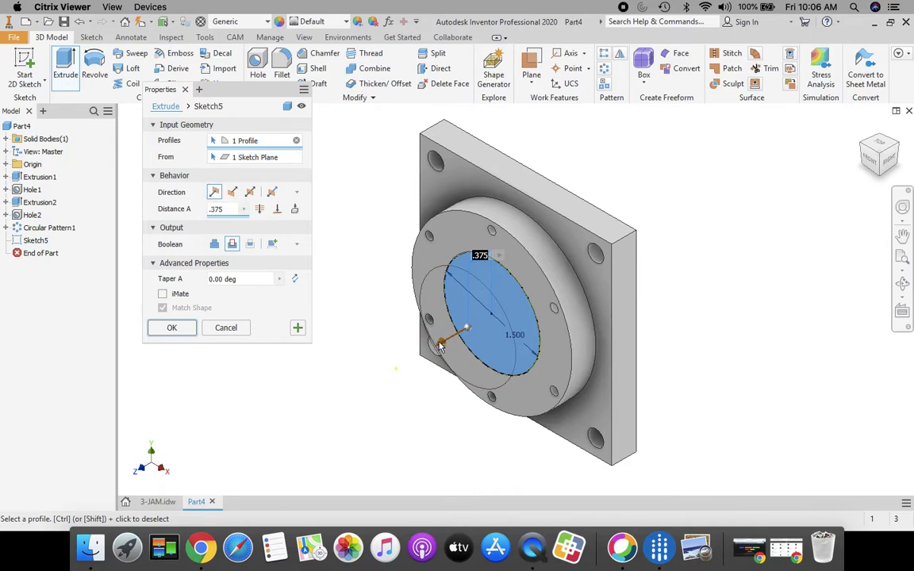
{"action": "left_click", "coordinate": [231, 193]}
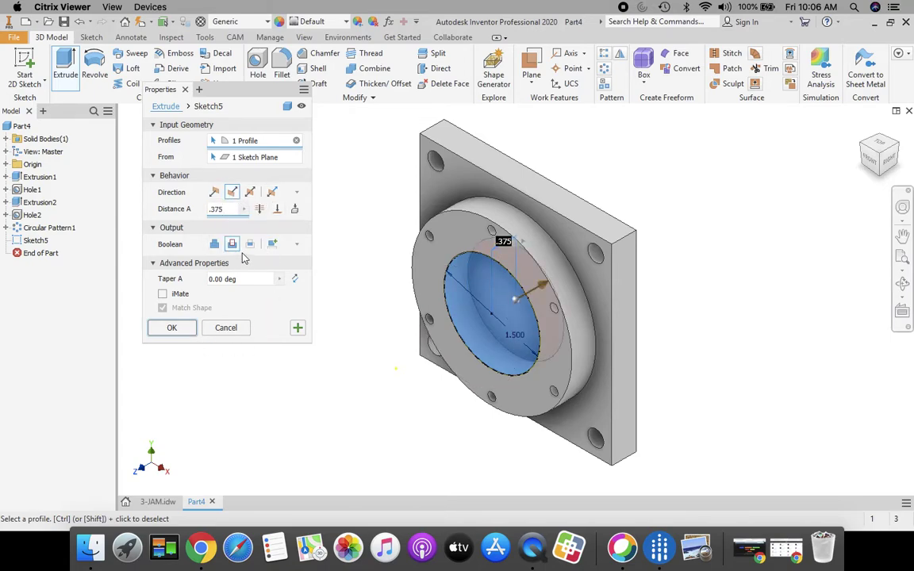
{"action": "left_click", "coordinate": [172, 328]}
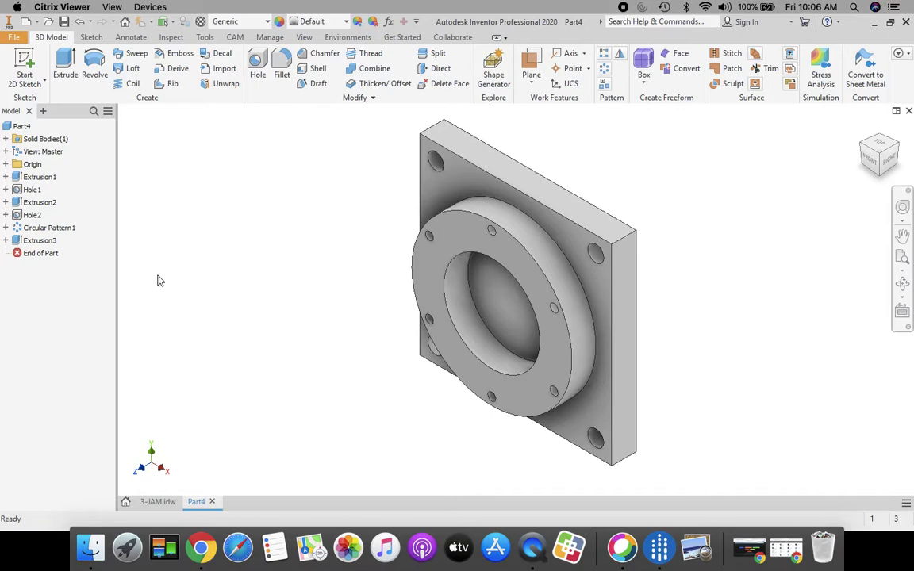
Check the O-ring groove's diameter, width and depth on the 3-JAM drawing and start a 2D sketch on the boss's front face
{"action": "left_click", "coordinate": [167, 503]}
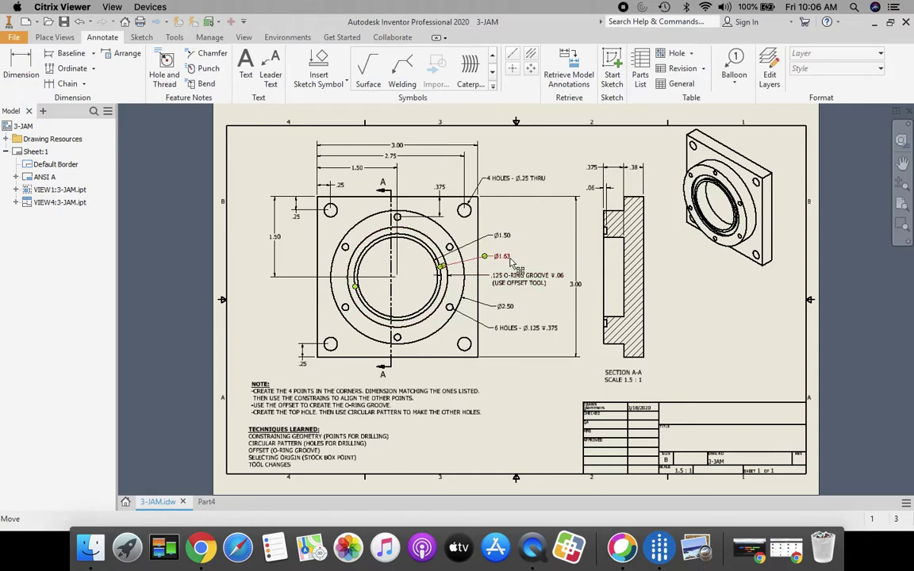
{"action": "scroll", "coordinate": [511, 262], "scroll_direction": "up", "scroll_amount": 3}
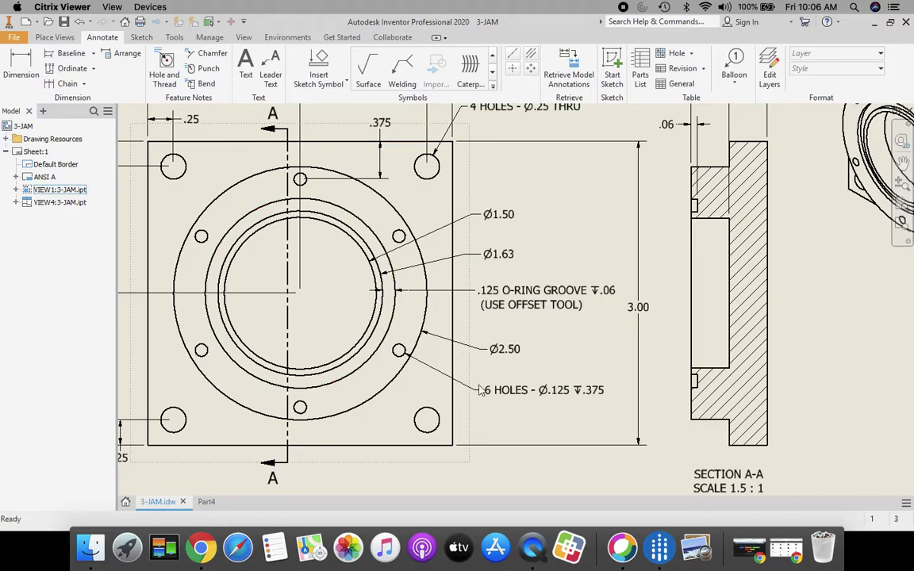
{"action": "left_click", "coordinate": [206, 502]}
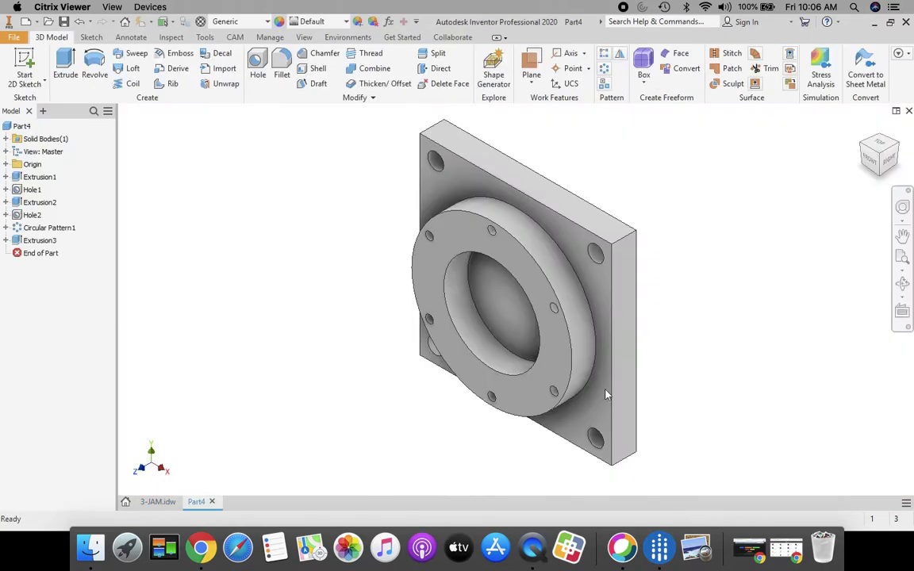
{"action": "left_click", "coordinate": [23, 62]}
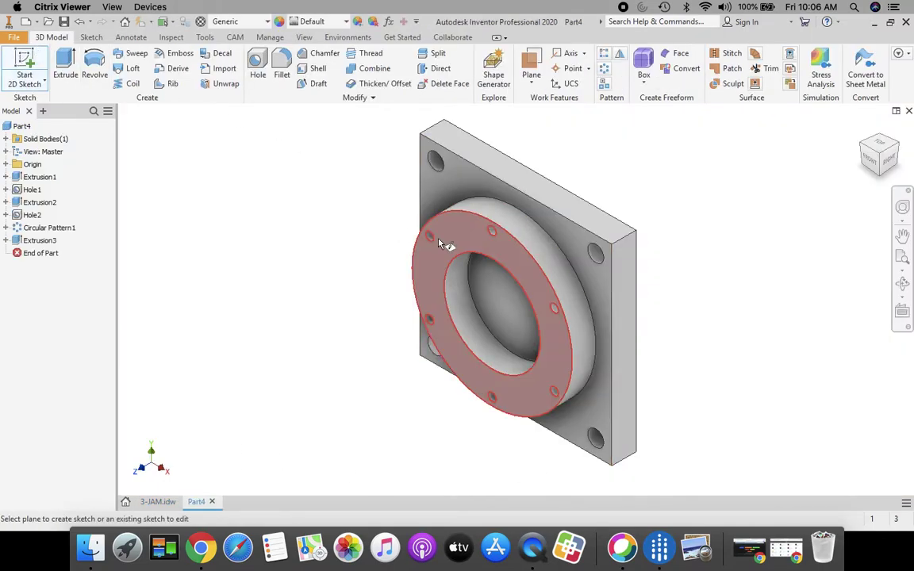
{"action": "left_click", "coordinate": [461, 239]}
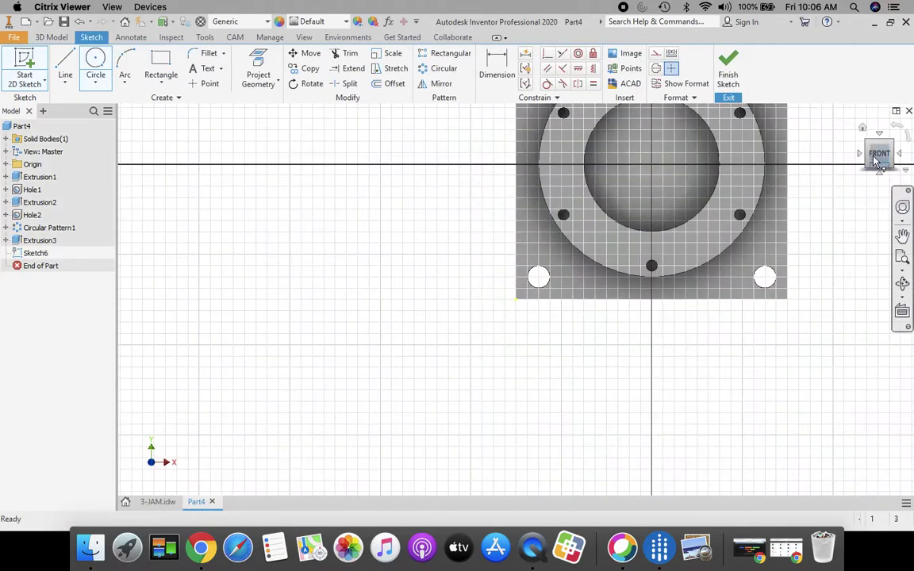
Sketch a 1.63 in diameter circle centered on the bore for the O-ring groove's inner edge
{"action": "left_click", "coordinate": [879, 155]}
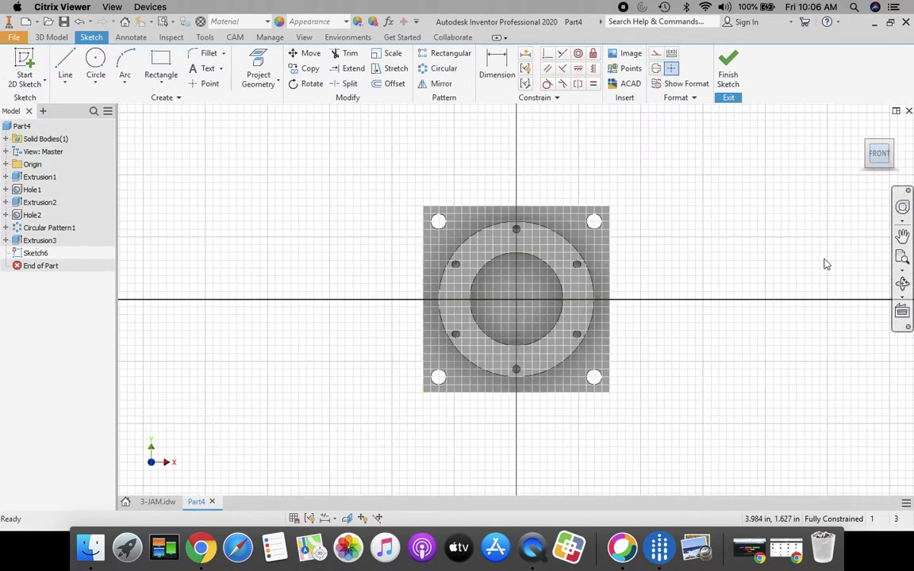
{"action": "left_click", "coordinate": [902, 257]}
{"action": "mouse_move", "coordinate": [622, 164]}
{"action": "left_mouse_down"}
{"action": "mouse_move", "coordinate": [531, 351]}
{"action": "mouse_move", "coordinate": [525, 337]}
{"action": "left_mouse_up"}
{"action": "scroll", "coordinate": [523, 333], "scroll_direction": "up", "scroll_amount": 3}
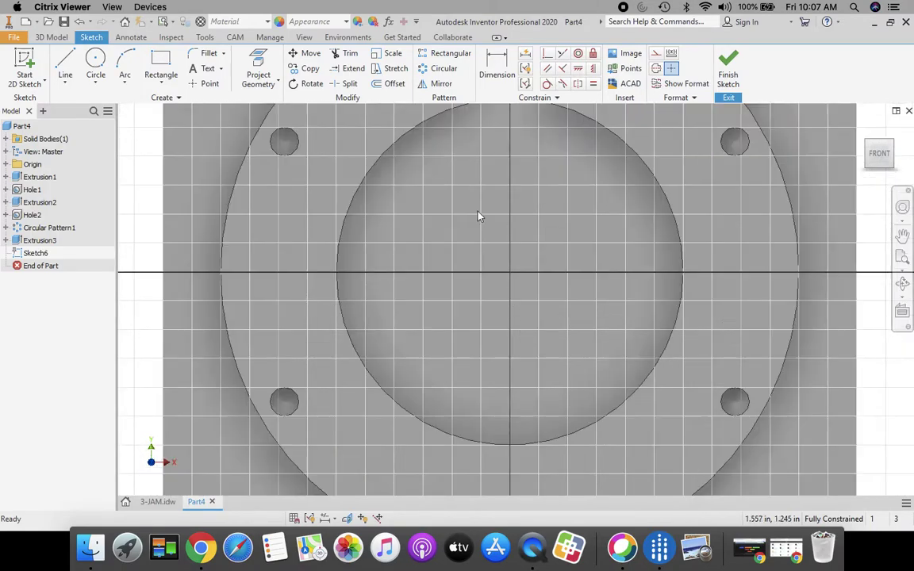
{"action": "scroll", "coordinate": [502, 227], "scroll_direction": "down", "scroll_amount": 3}
{"action": "scroll", "coordinate": [627, 212], "scroll_direction": "down", "scroll_amount": 3}
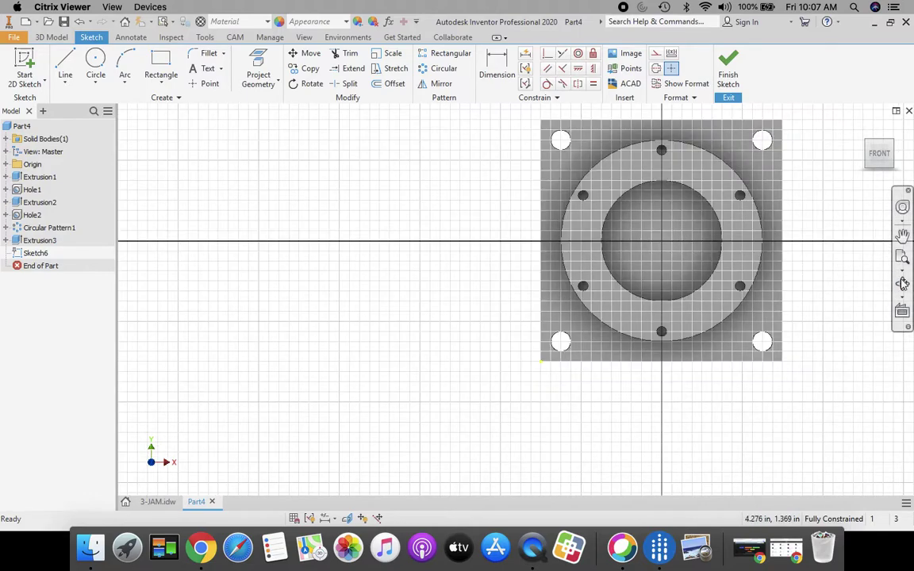
{"action": "scroll", "coordinate": [789, 269], "scroll_direction": "up", "scroll_amount": 3}
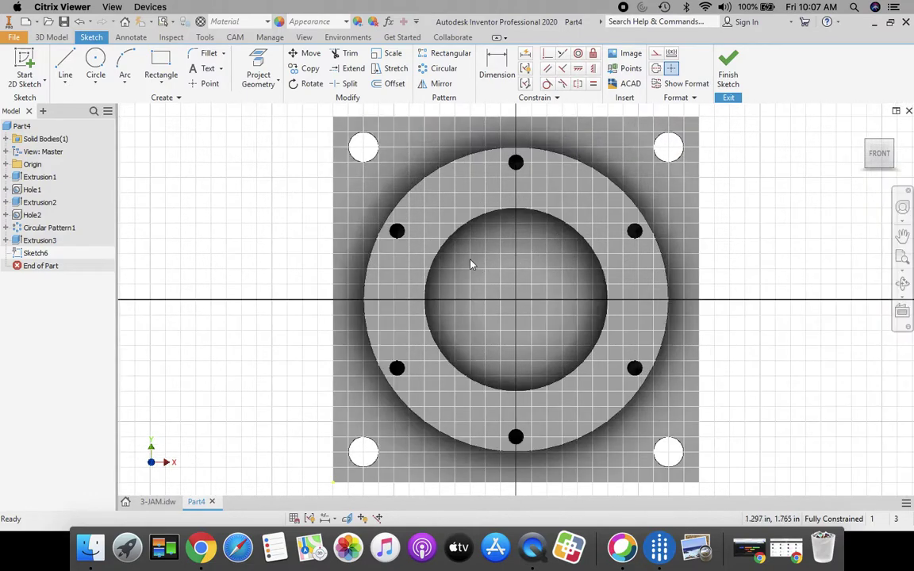
{"action": "left_click", "coordinate": [95, 66]}
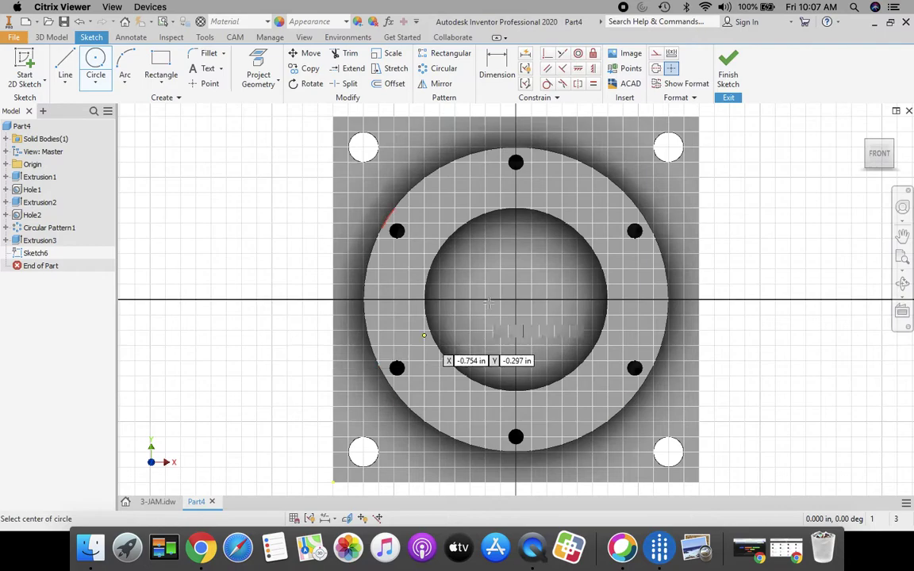
{"action": "left_click", "coordinate": [516, 302]}
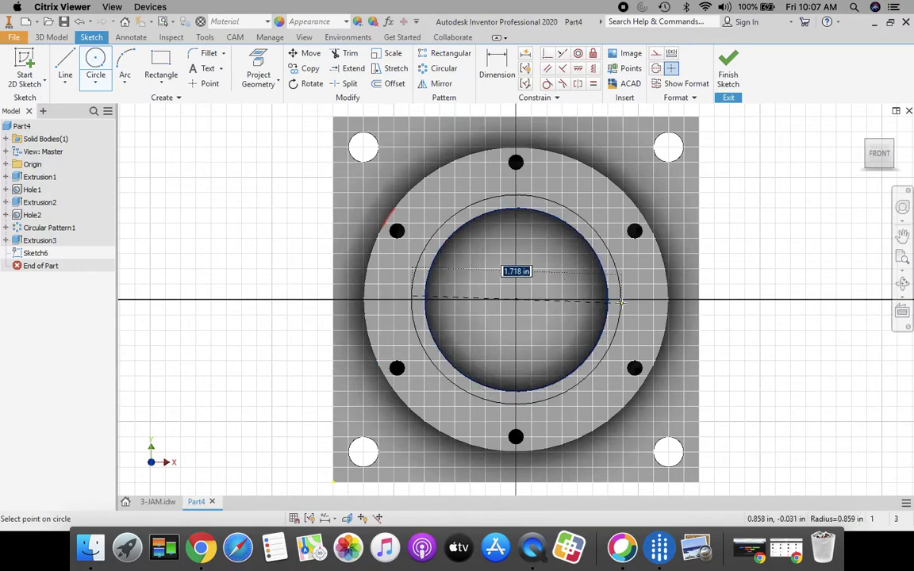
{"action": "type", "text": "1.63"}
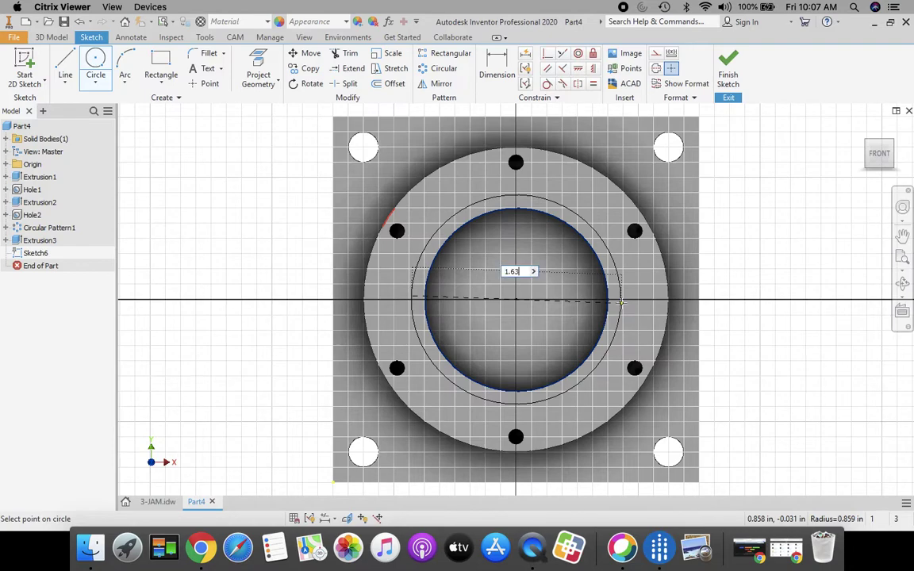
{"action": "key", "text": "Return"}
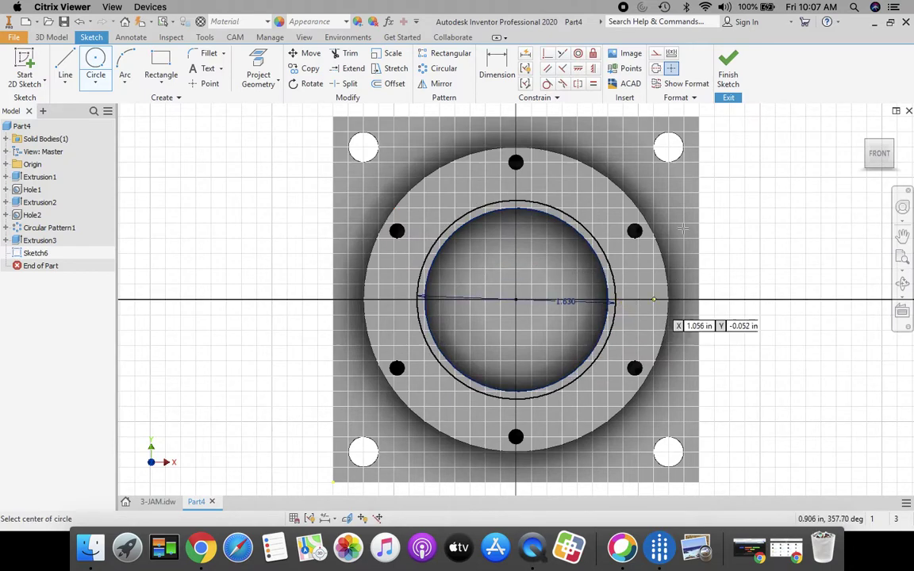
Offset the 1.63 in circle outward by .125 in and finish the sketch
{"action": "left_click", "coordinate": [389, 84]}
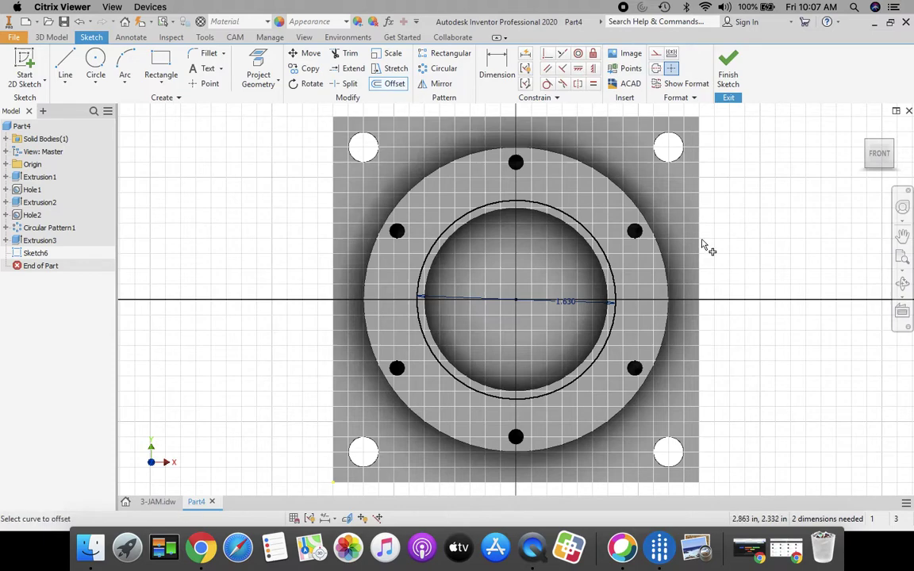
{"action": "left_click", "coordinate": [617, 290]}
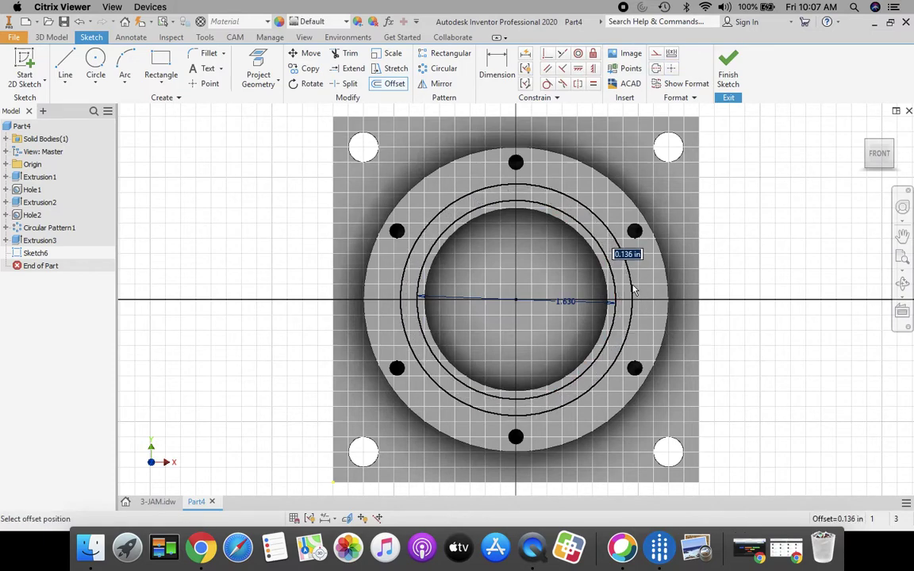
{"action": "type", "text": ".125"}
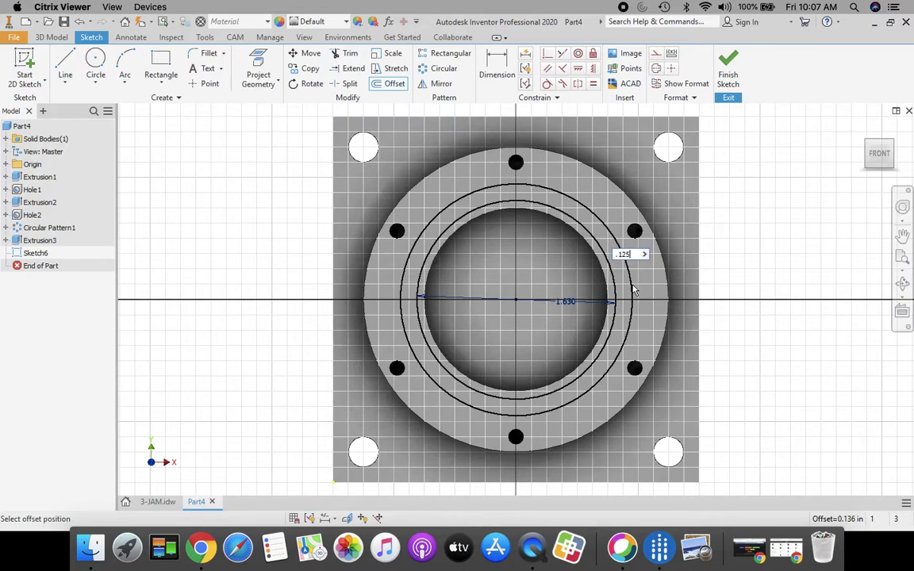
{"action": "key", "text": "Return"}
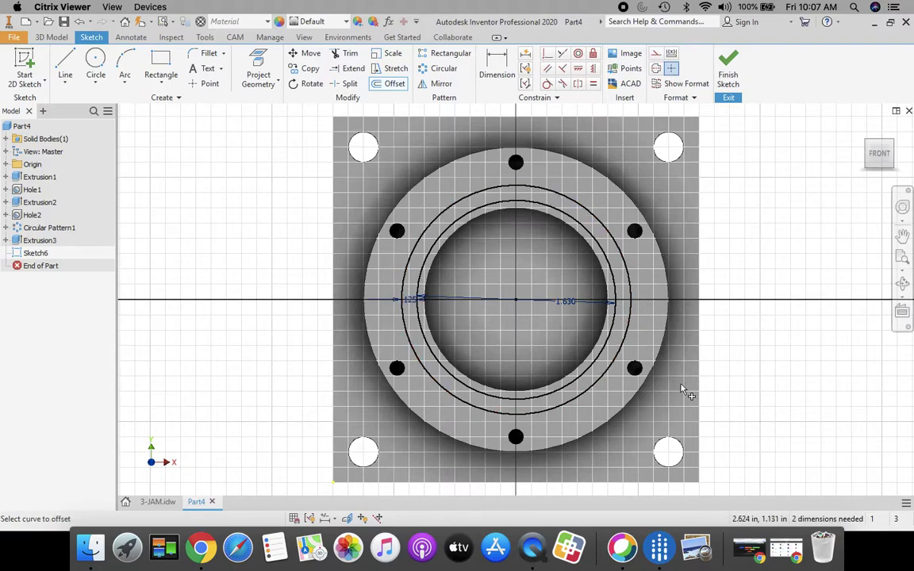
{"action": "left_click", "coordinate": [730, 79]}
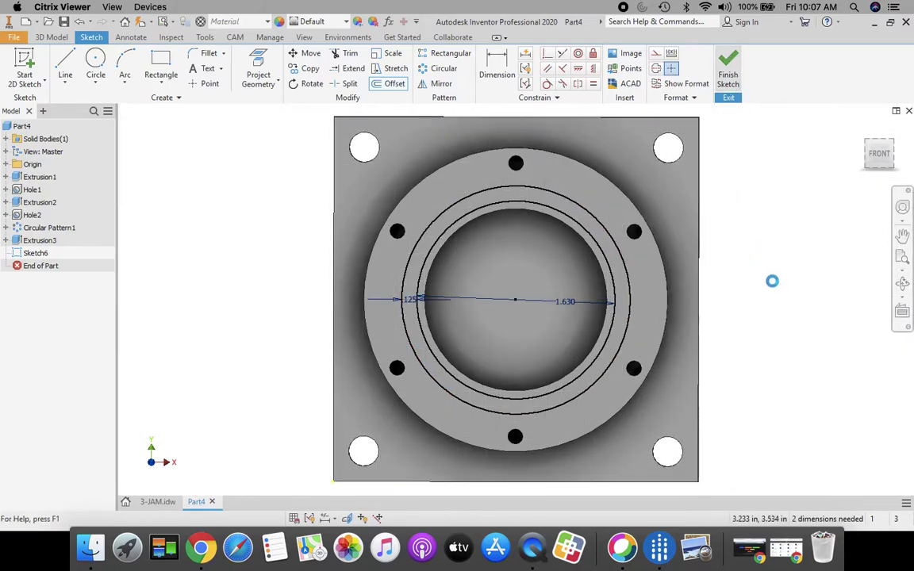
Cut the ring between the two groove circles .06 in deep into the boss with Extrude, using the flipped direction
{"action": "left_click", "coordinate": [67, 70]}
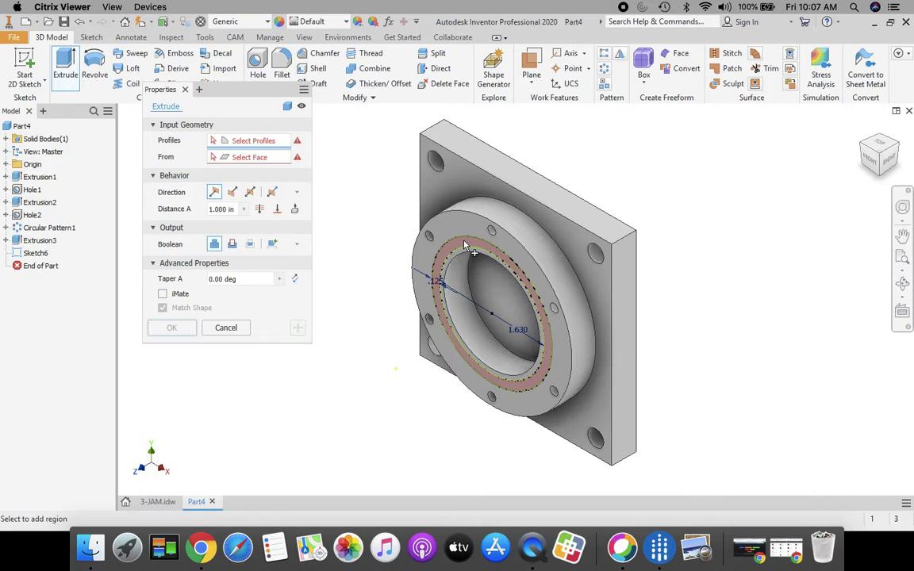
{"action": "left_click", "coordinate": [465, 244]}
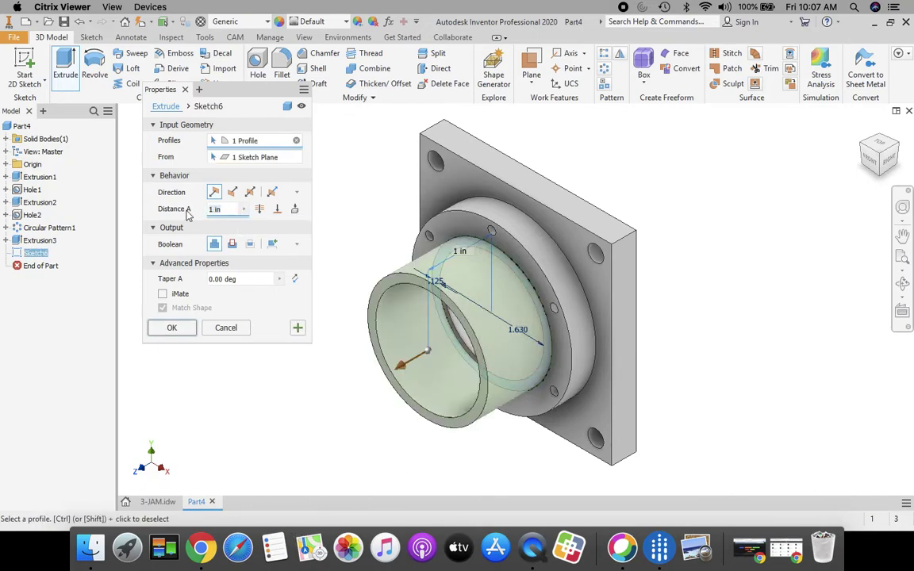
{"action": "key", "text": "BackSpace"}
{"action": "type", "text": ".0"}
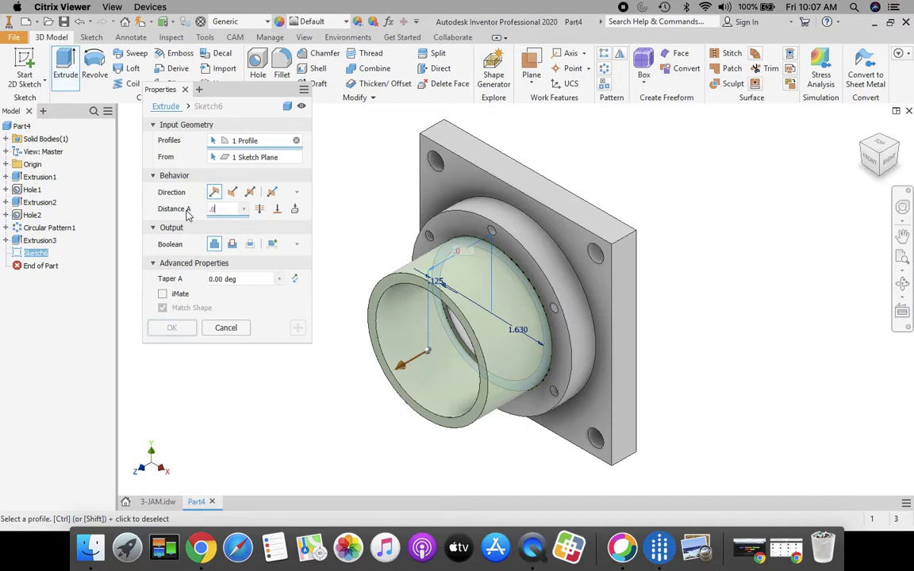
{"action": "type", "text": "6"}
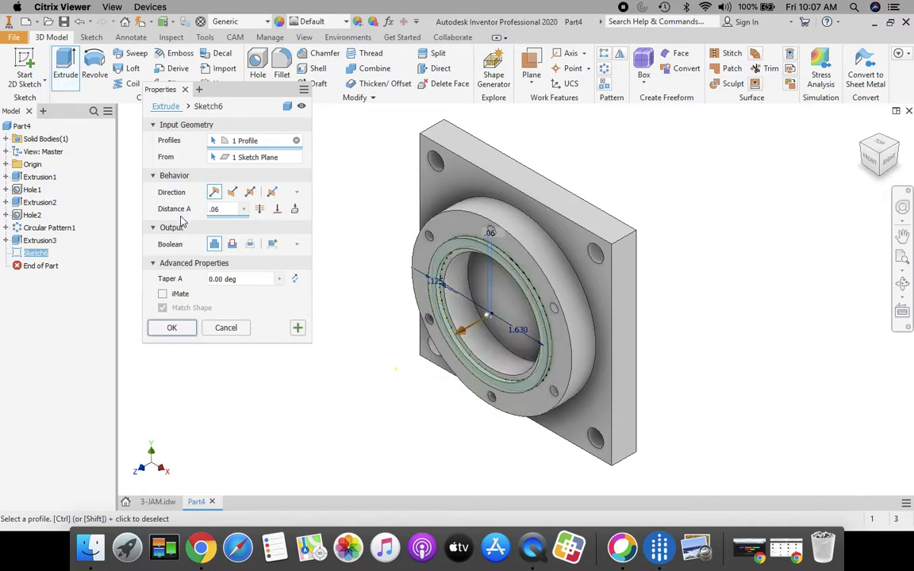
{"action": "left_click", "coordinate": [232, 246]}
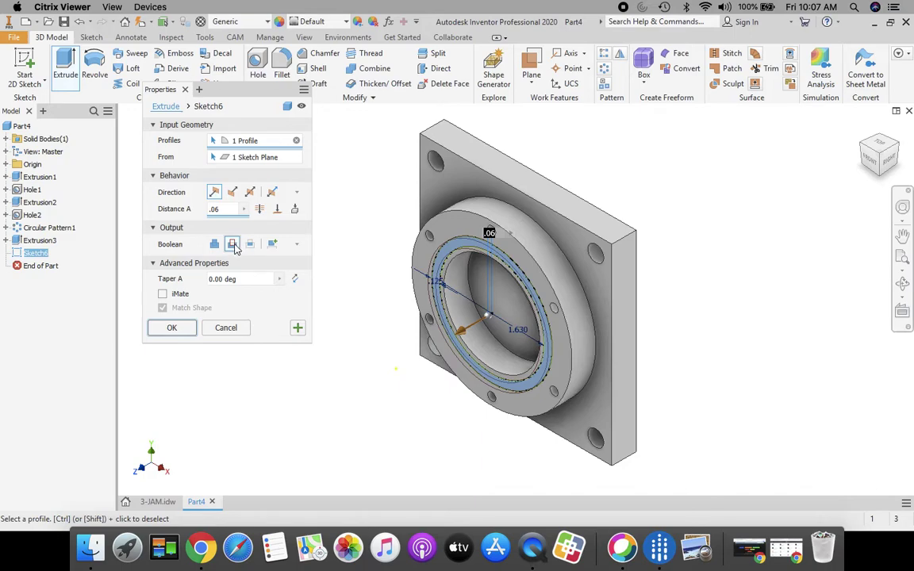
{"action": "left_click", "coordinate": [232, 193]}
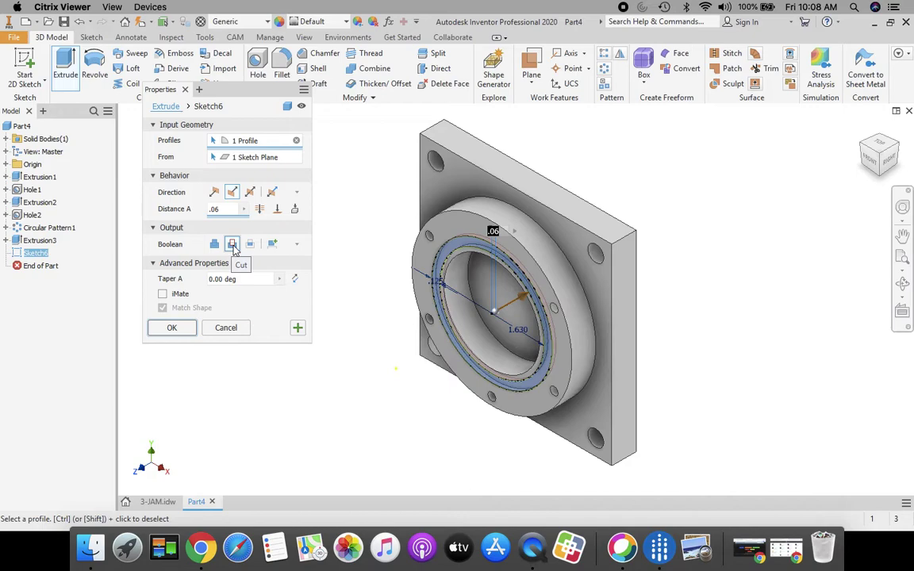
{"action": "left_click", "coordinate": [172, 328]}
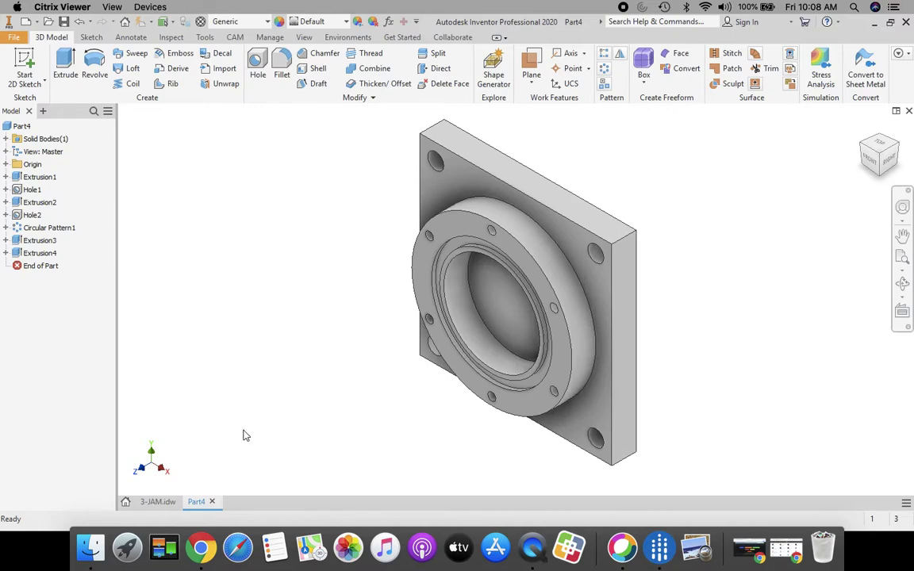
Change the part's appearance to Orange from the Inventor Material Library
{"action": "left_click", "coordinate": [345, 24]}
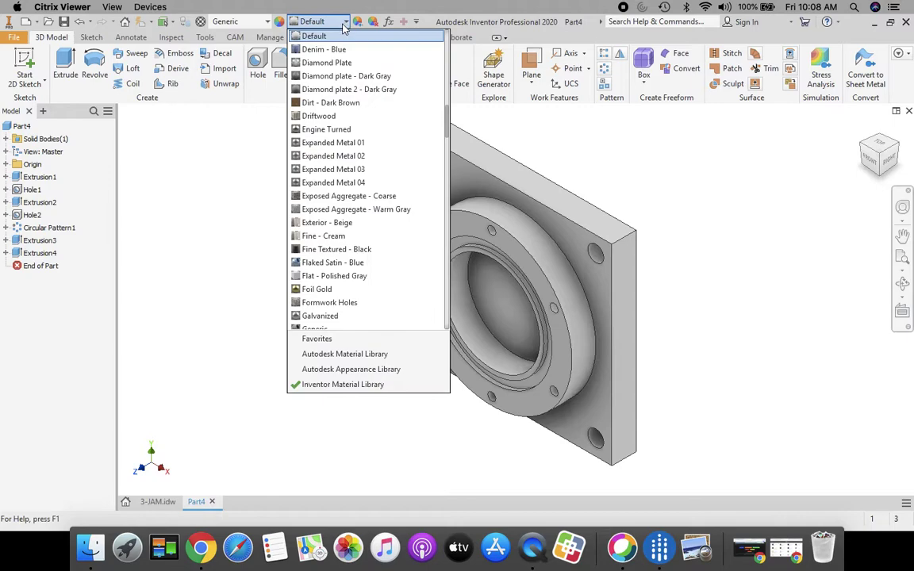
{"action": "scroll", "coordinate": [448, 135], "scroll_direction": "down", "scroll_amount": 2}
{"action": "left_click_drag", "start_coordinate": [449, 135], "coordinate": [447, 208]}
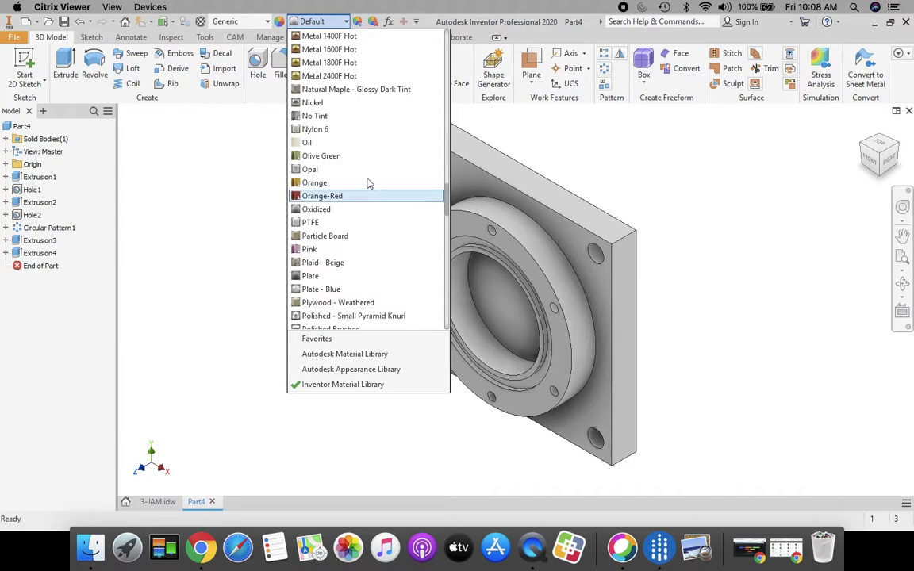
{"action": "left_click", "coordinate": [315, 184]}
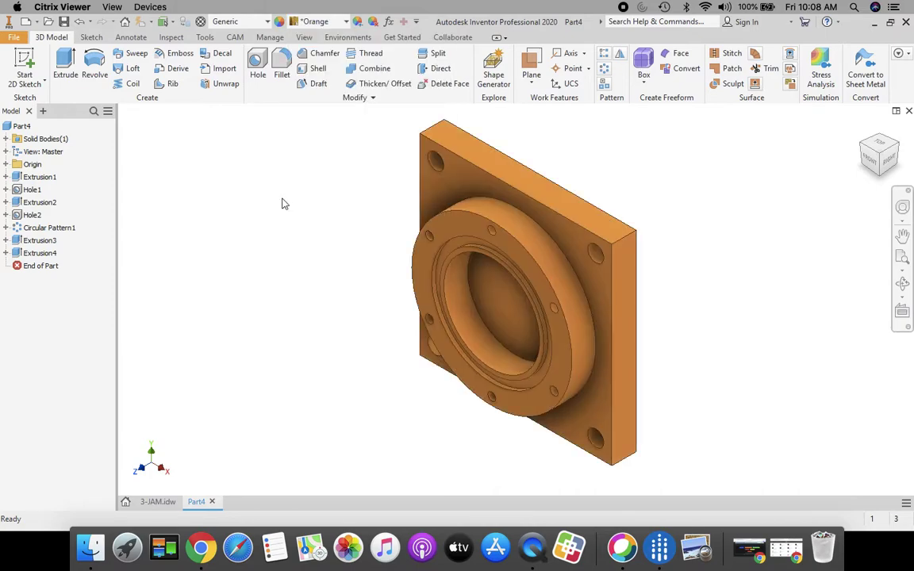
Save the part as an Inventor part file named 3 JAM followed by the author's surname
{"action": "left_click", "coordinate": [15, 38]}
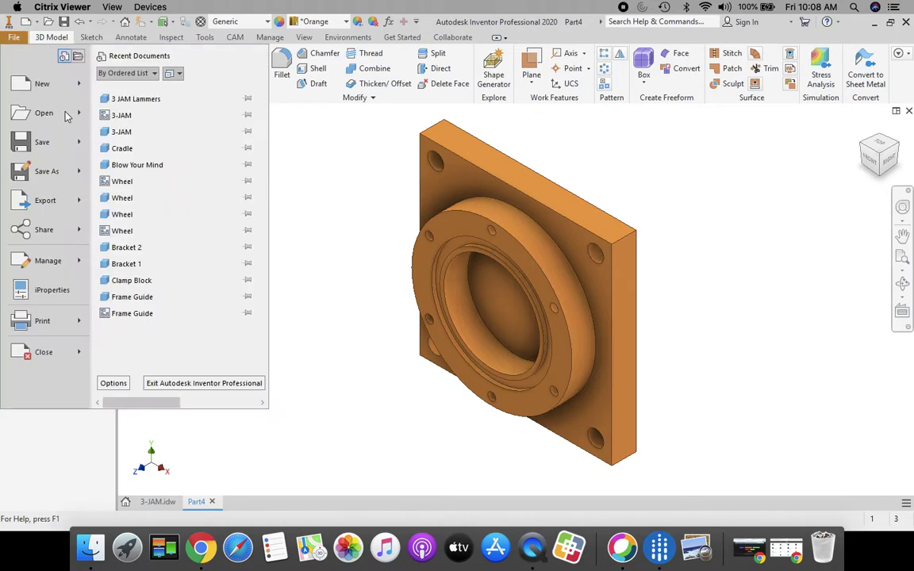
{"action": "left_click", "coordinate": [43, 173]}
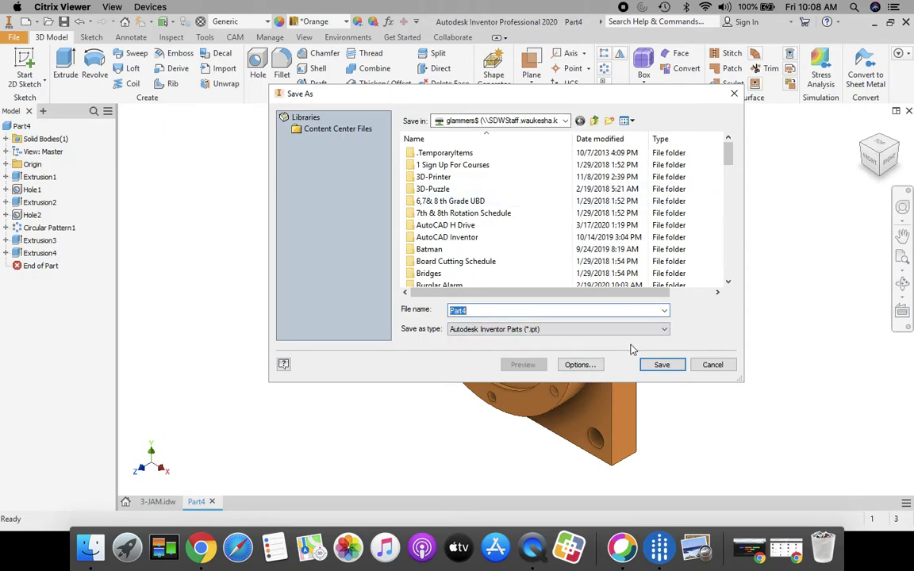
{"action": "left_click", "coordinate": [482, 310]}
{"action": "left_click_drag", "start_coordinate": [482, 309], "coordinate": [423, 310]}
{"action": "type", "text": "3-JAM Lammers"}
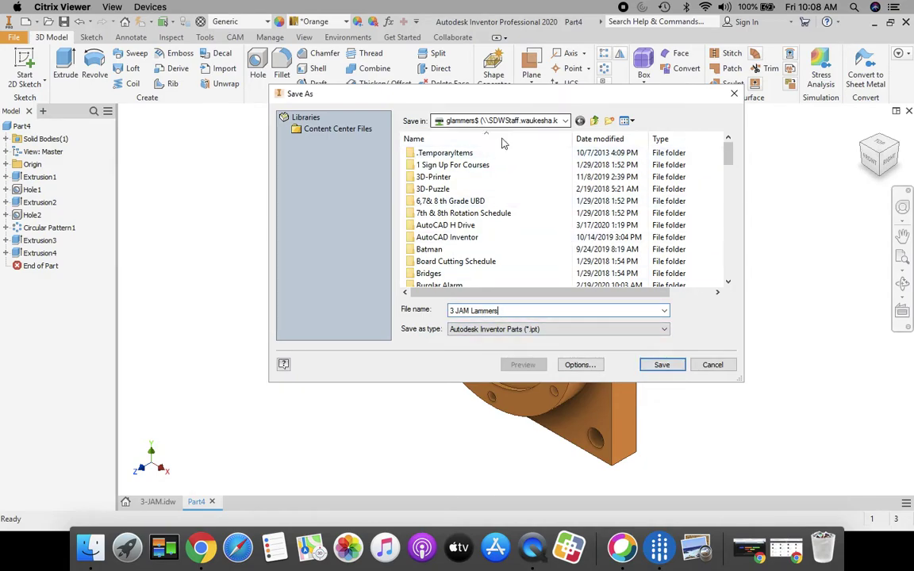
{"action": "left_click", "coordinate": [669, 366]}
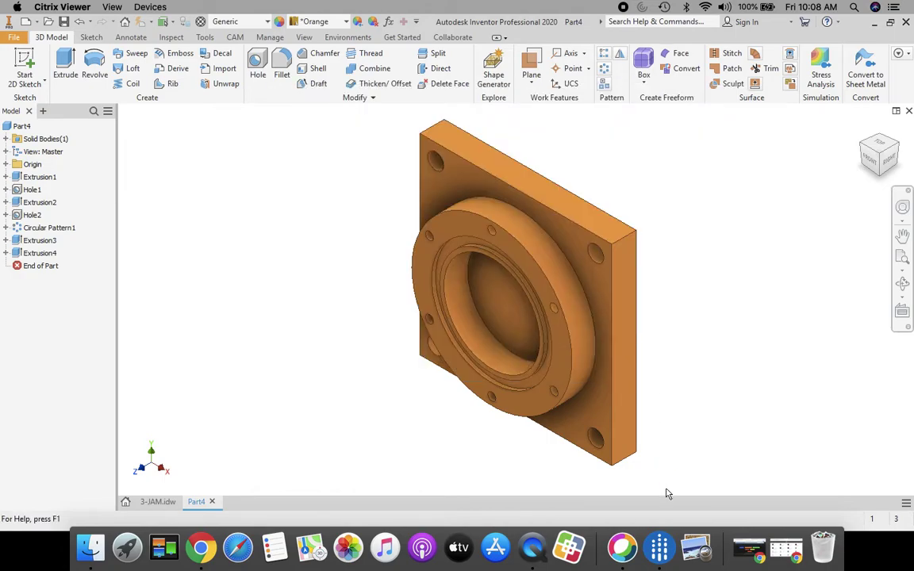